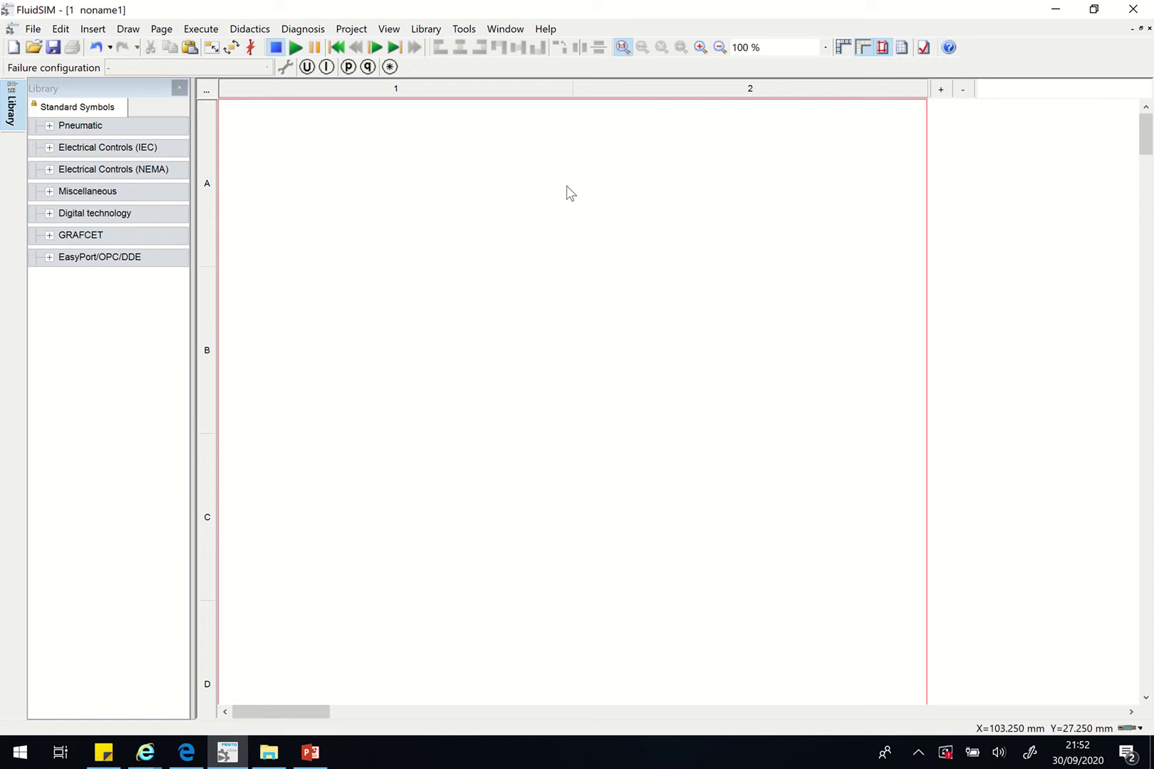
# Place a double acting cylinder from Pneumatic > Actuators near the top of the sheet
pyautogui.click(115, 121)
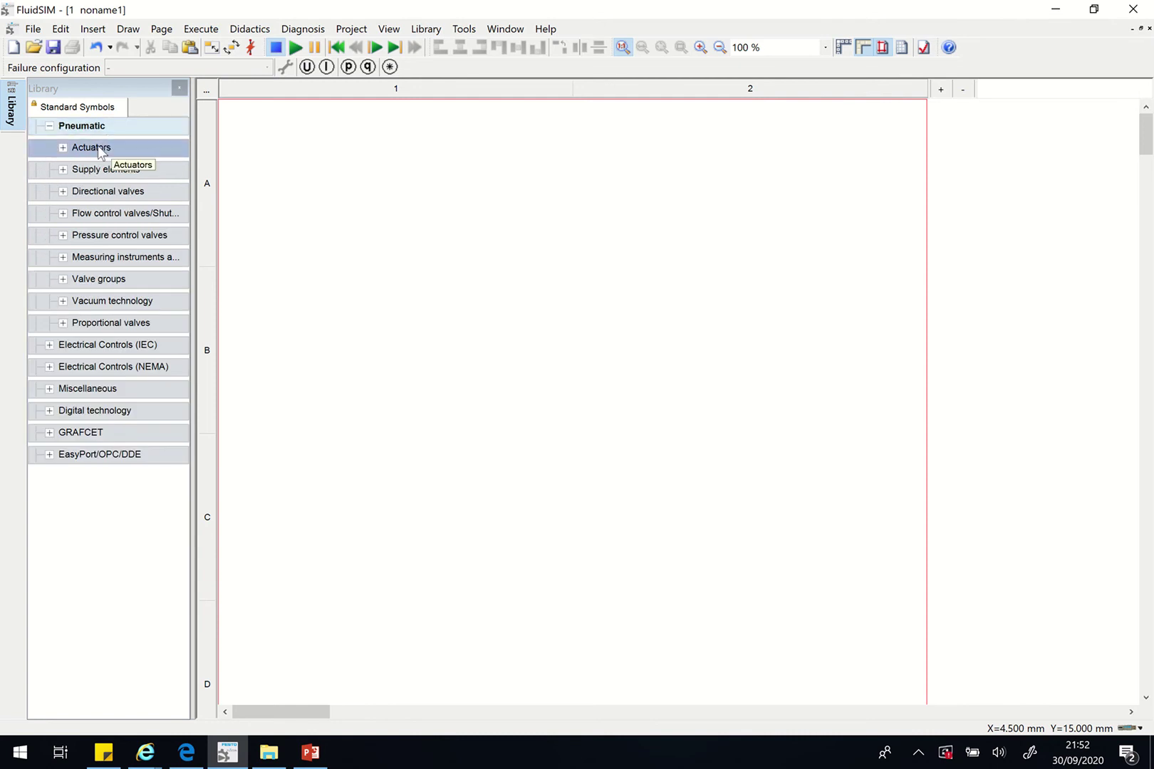
pyautogui.click(98, 146)
pyautogui.moveTo(112, 186); pyautogui.dragTo(409, 184)
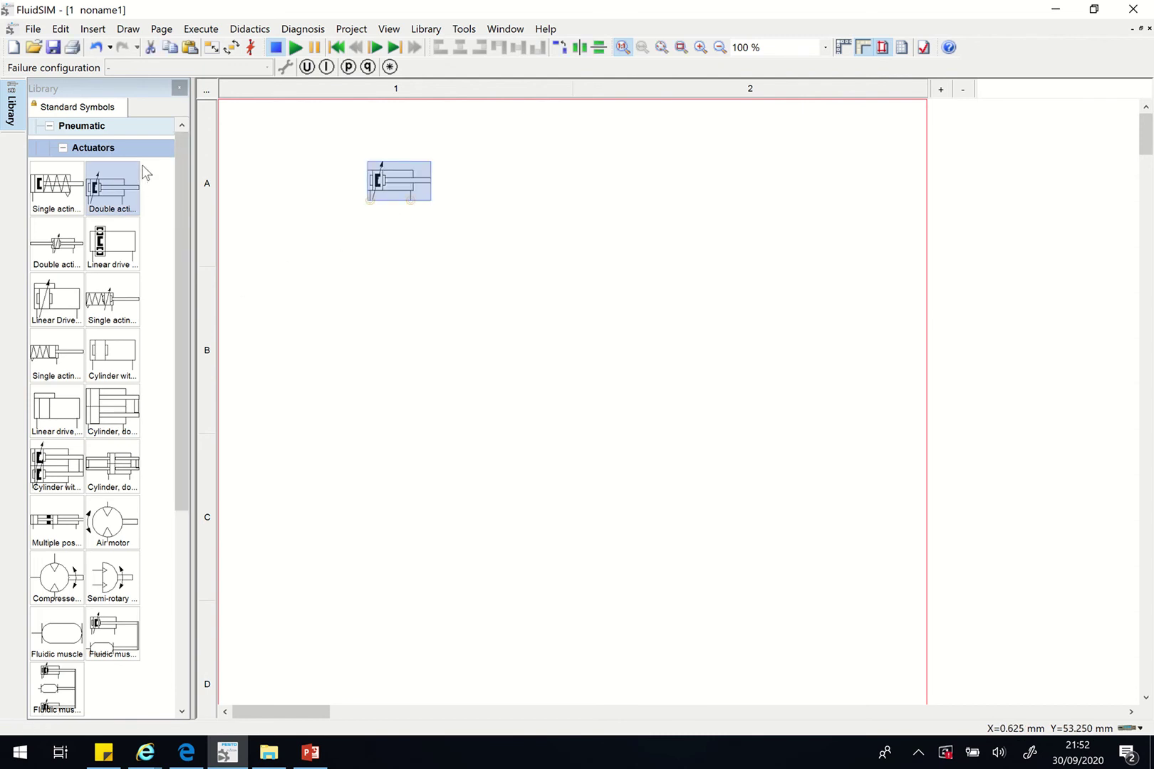
# Place a compressed air supply from Supply elements lower down in row C
pyautogui.click(131, 145)
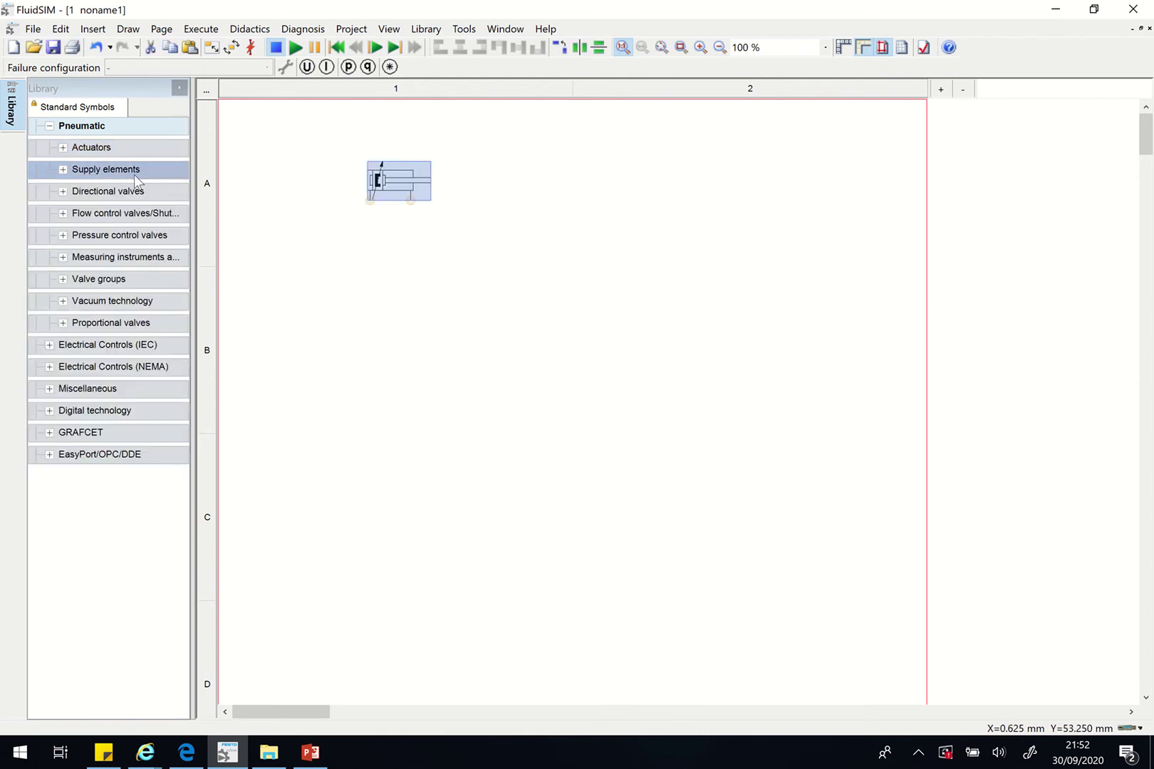
pyautogui.click(121, 169)
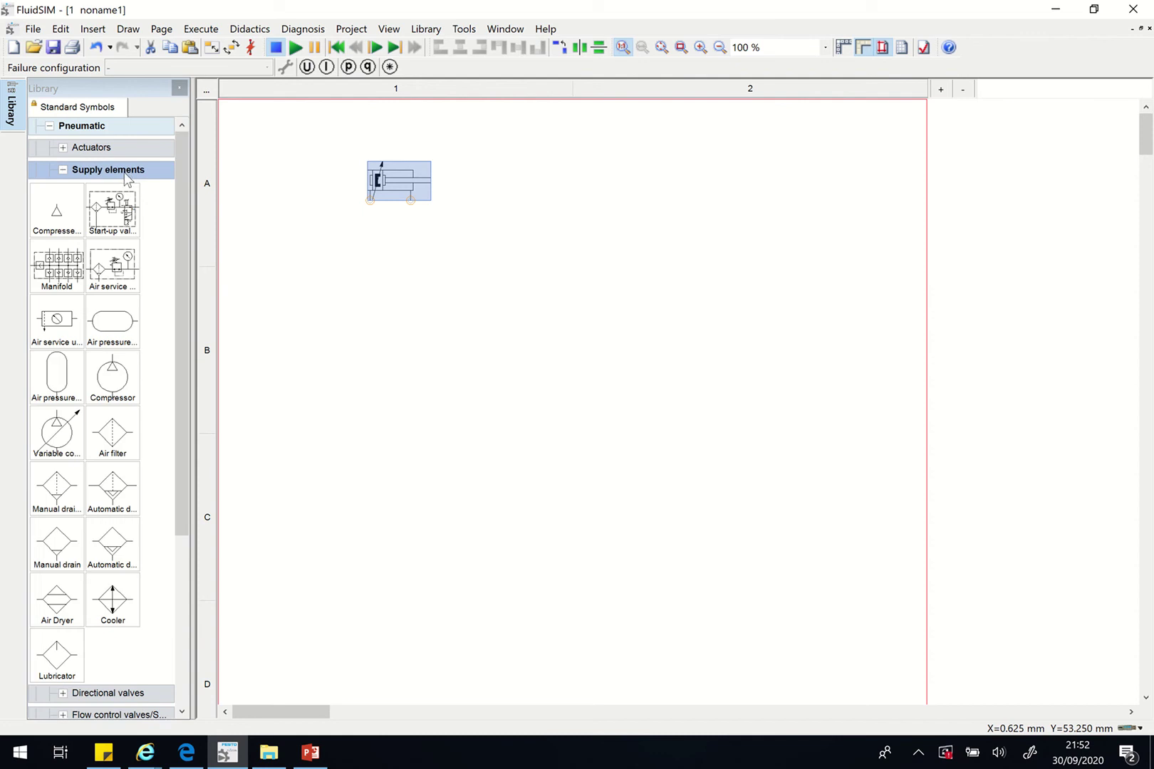
pyautogui.moveTo(60, 211); pyautogui.dragTo(421, 518)
# Place a configurable 5/n way valve in row B
pyautogui.click(103, 171)
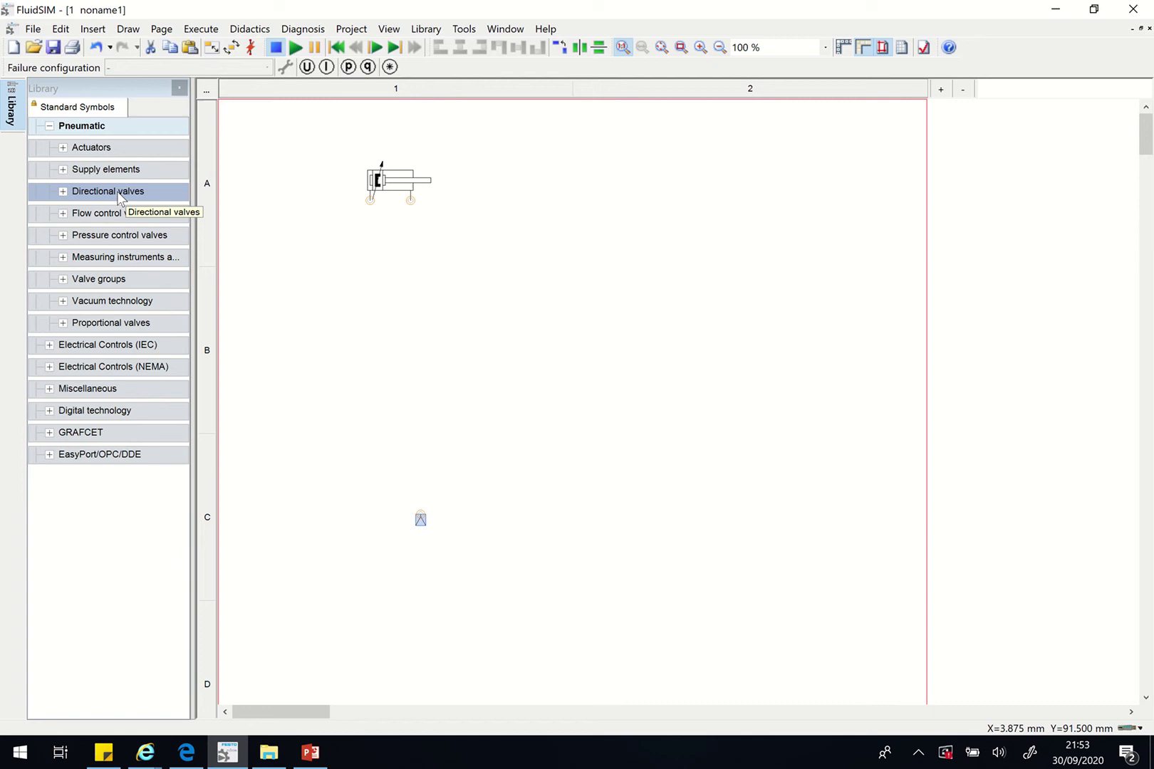
pyautogui.click(118, 191)
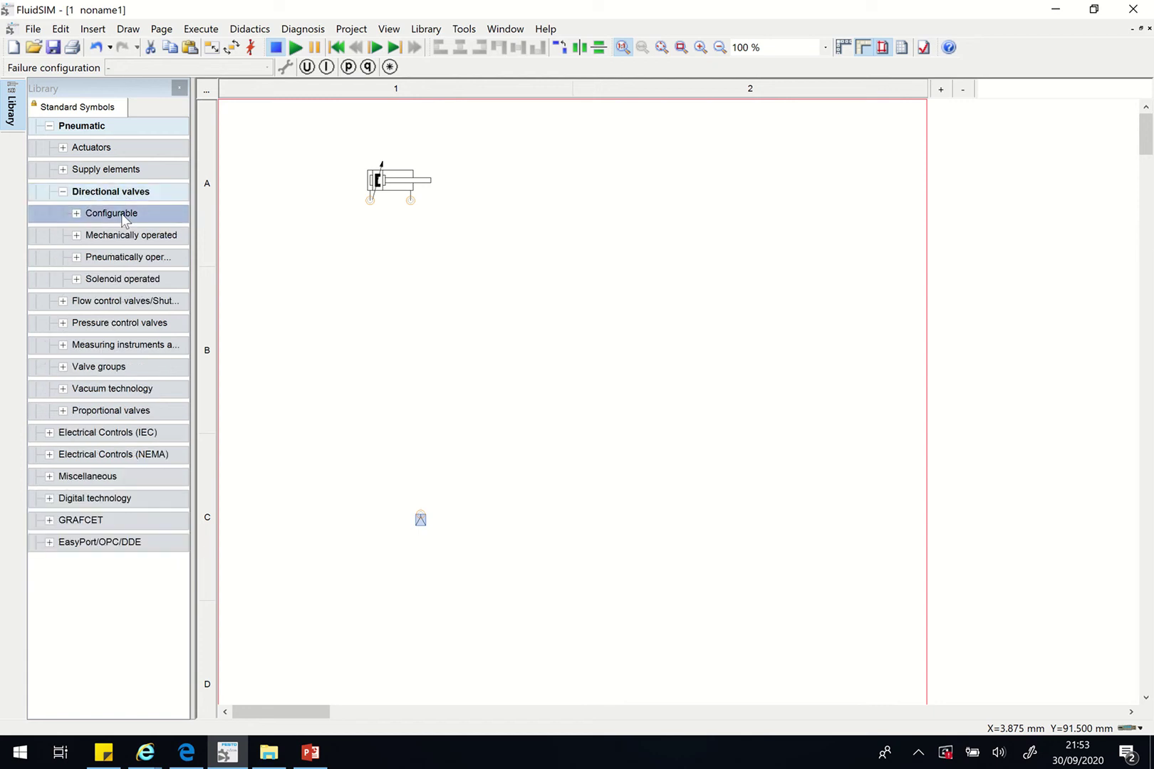
pyautogui.click(121, 213)
pyautogui.moveTo(118, 313); pyautogui.dragTo(383, 358)
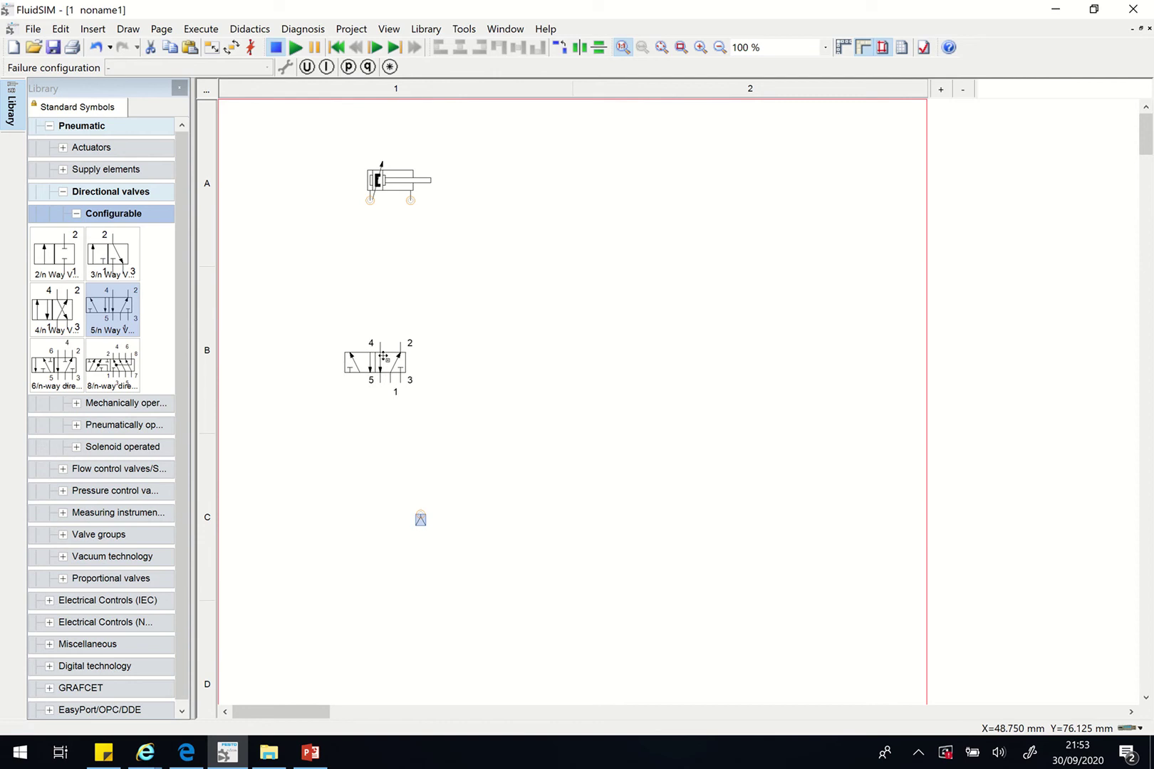
# Place a 3/n way valve in row C, then select the cylinder
pyautogui.click(126, 214)
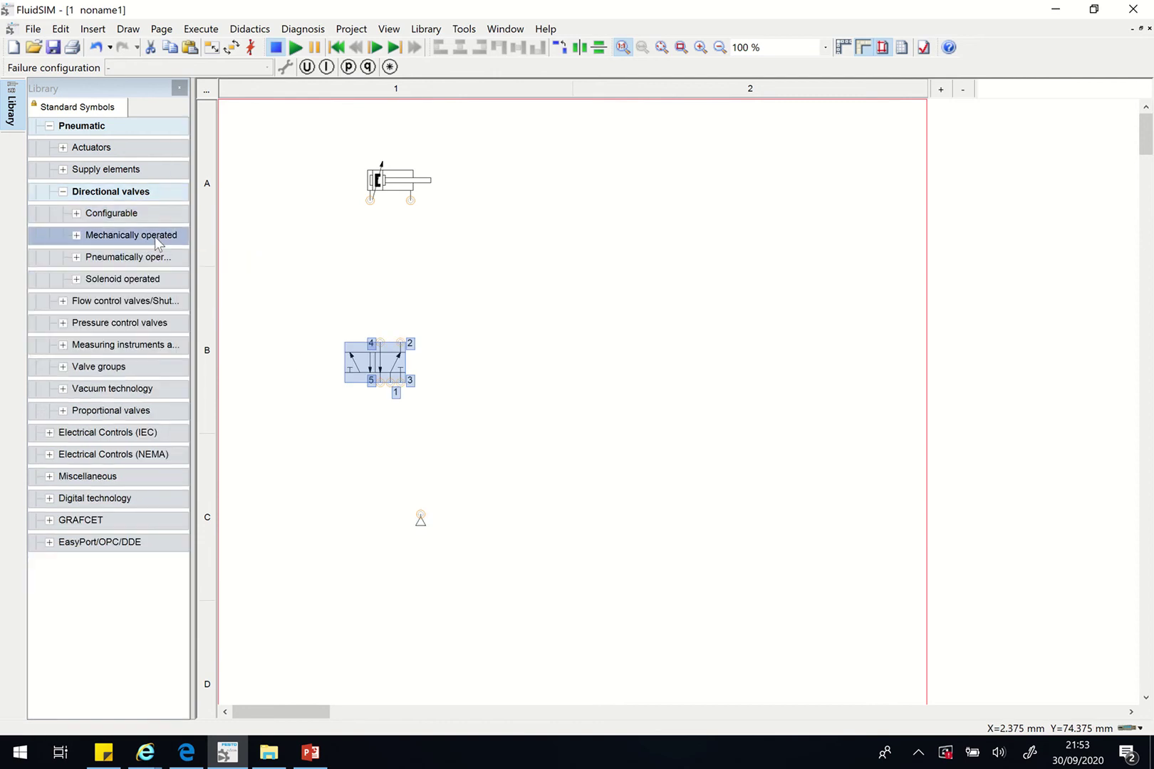
pyautogui.click(145, 213)
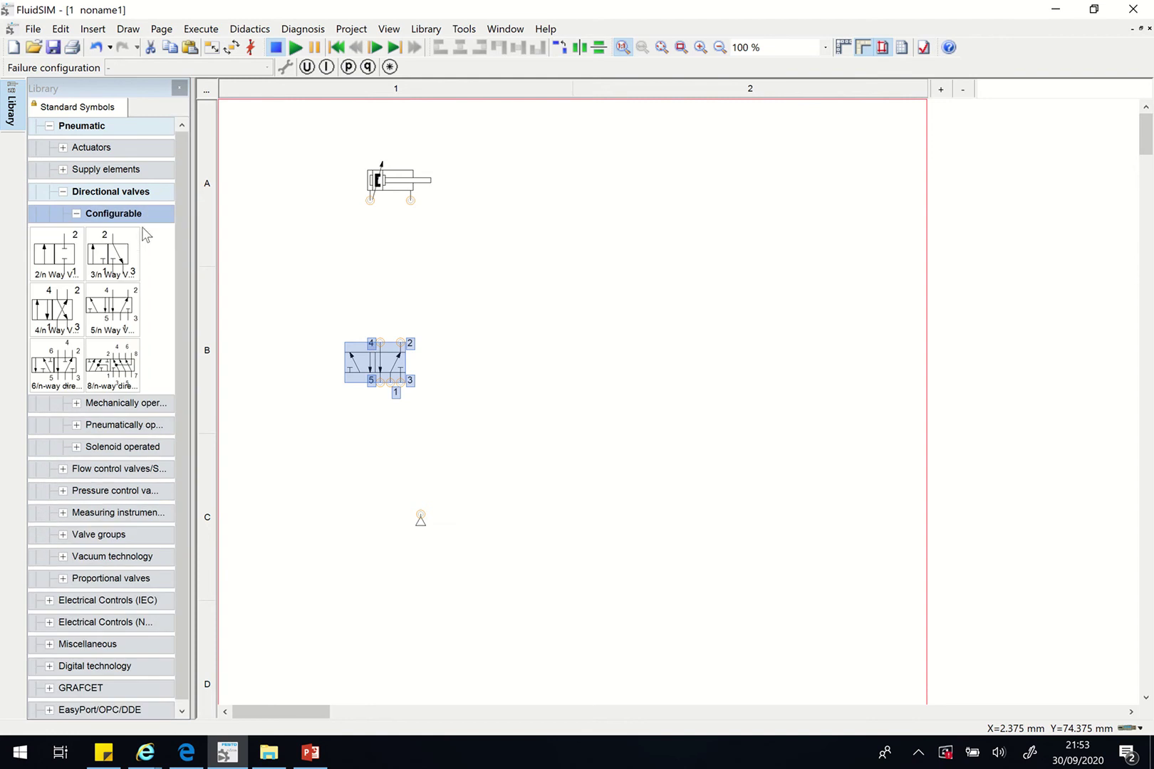
pyautogui.moveTo(113, 254); pyautogui.dragTo(296, 472)
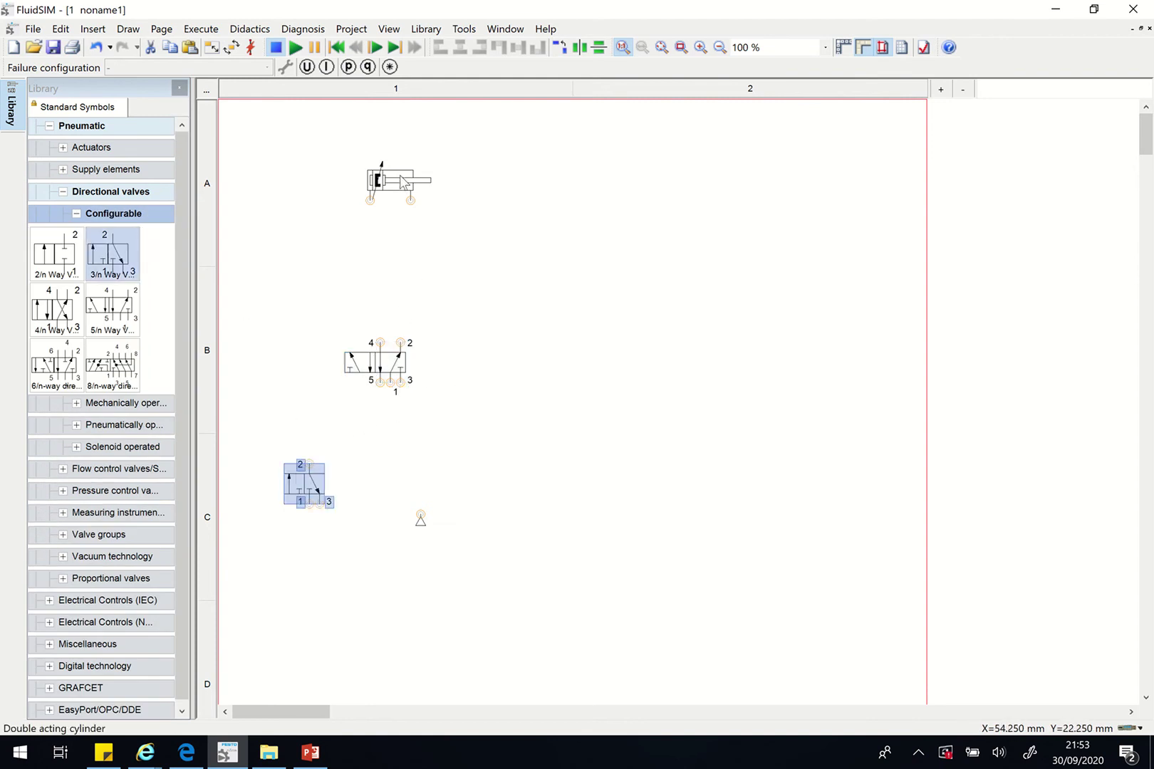
pyautogui.moveTo(401, 183)
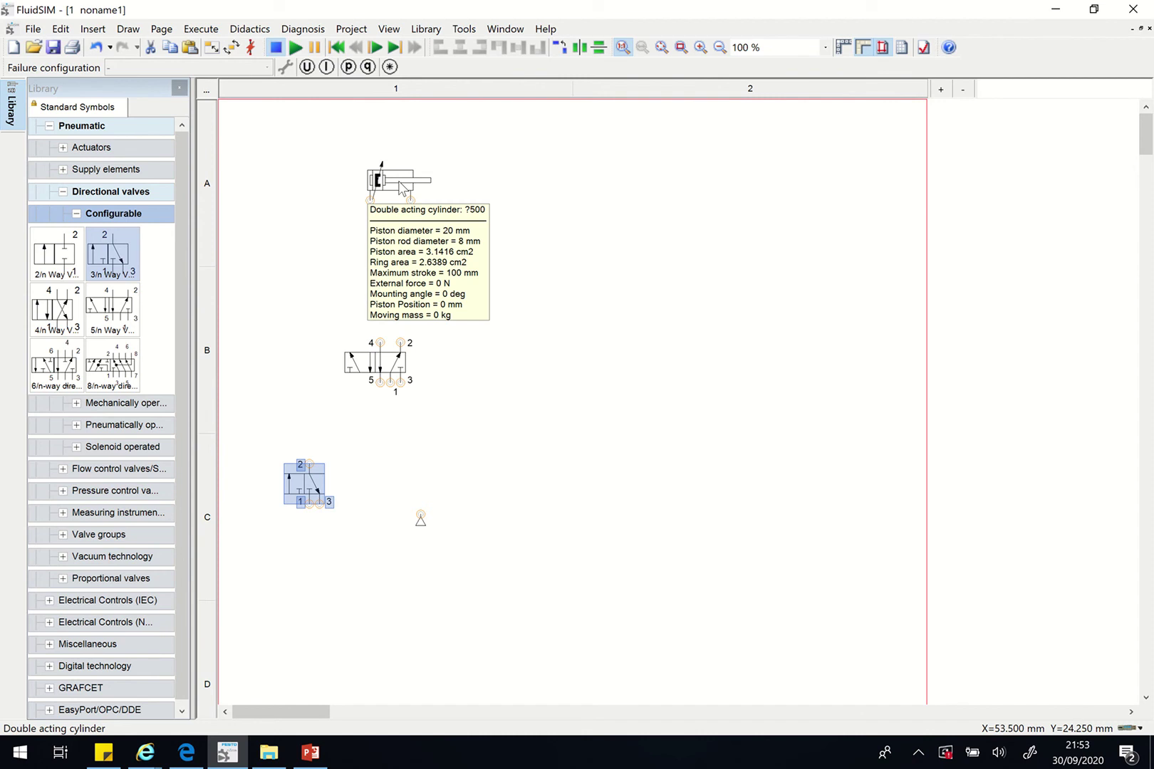
pyautogui.click(394, 181)
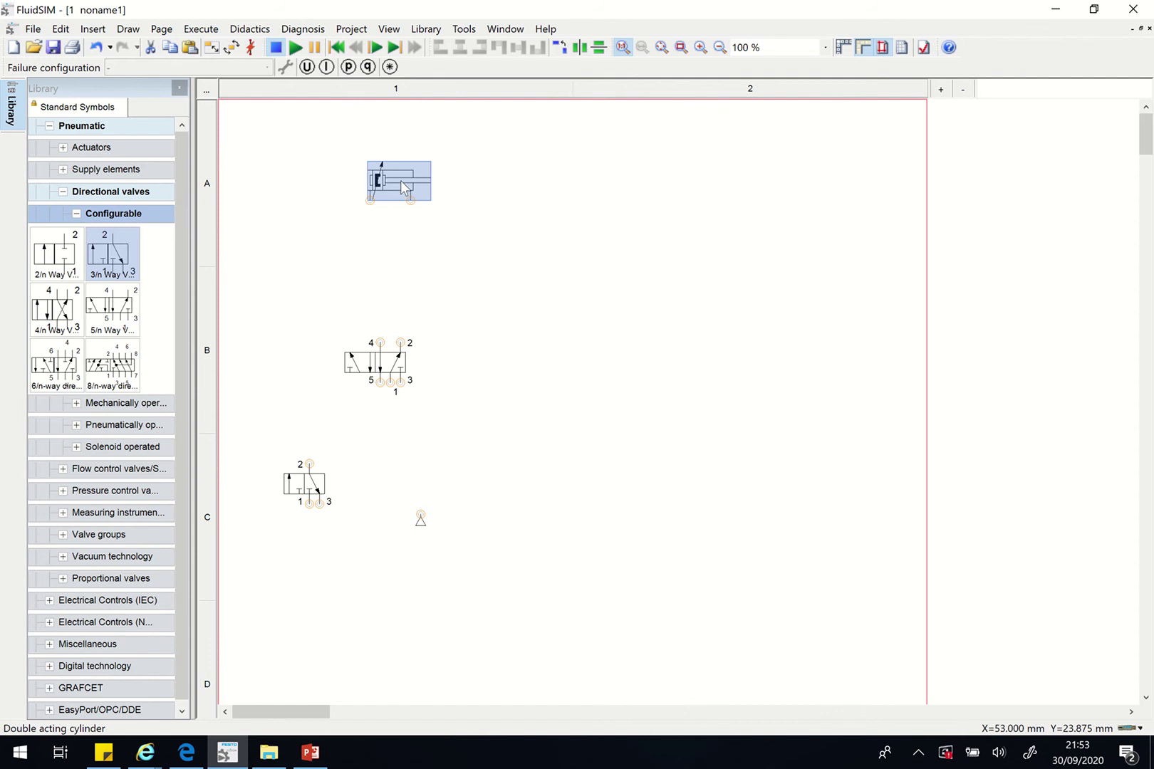
# Replace the cylinder's identification ?500 with A so it is displayed
pyautogui.doubleClick(402, 180)
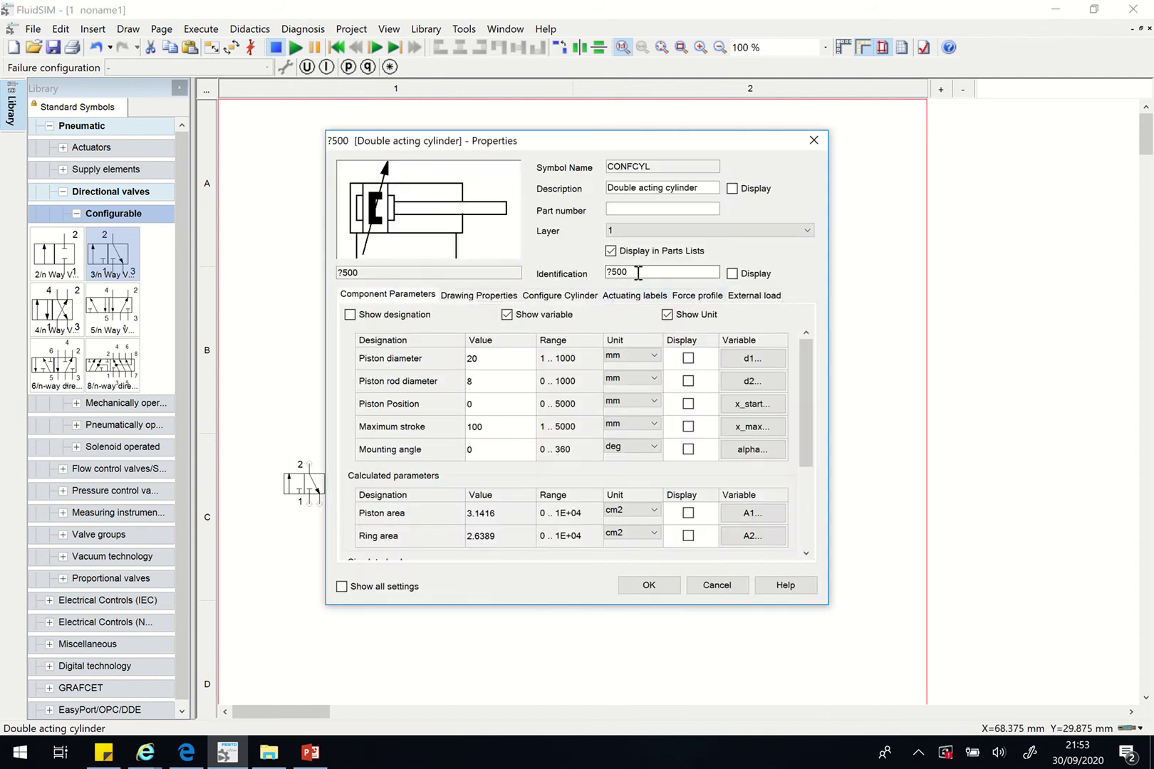
pyautogui.moveTo(630, 271); pyautogui.dragTo(594, 271)
pyautogui.write('A')
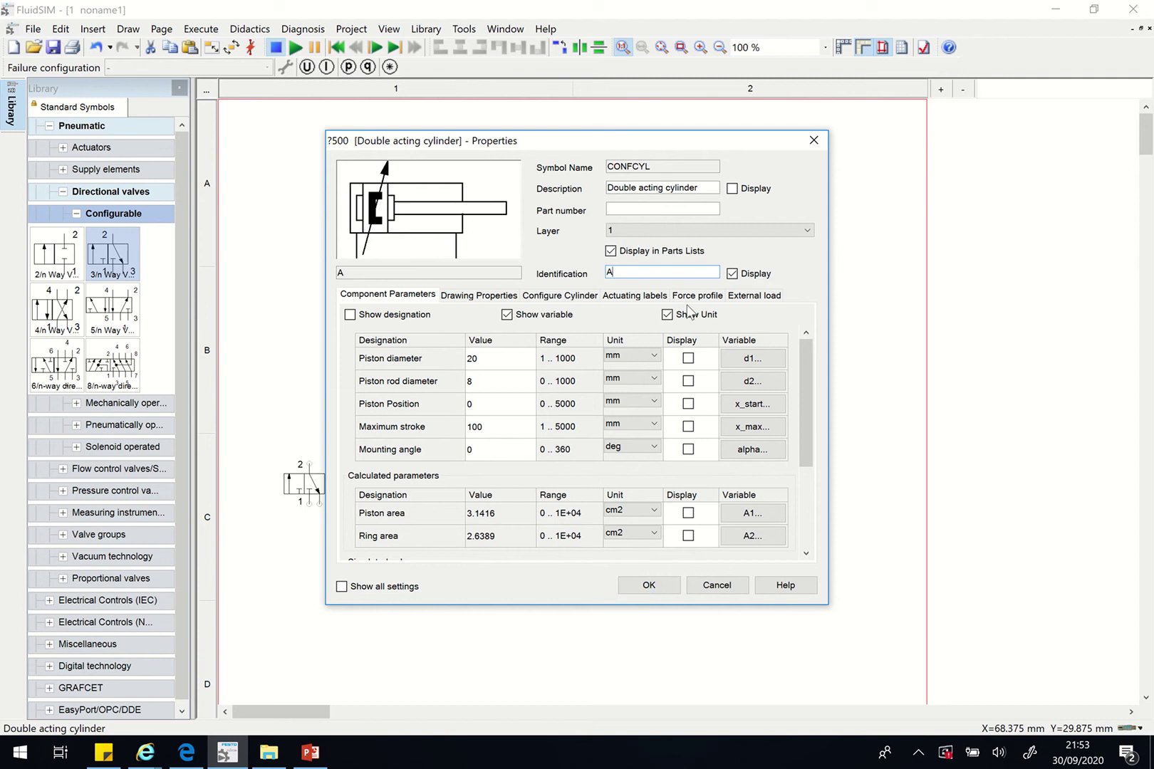
# Turn off cushioning on cylinder A, keep the piston at 0%, and confirm
pyautogui.click(561, 296)
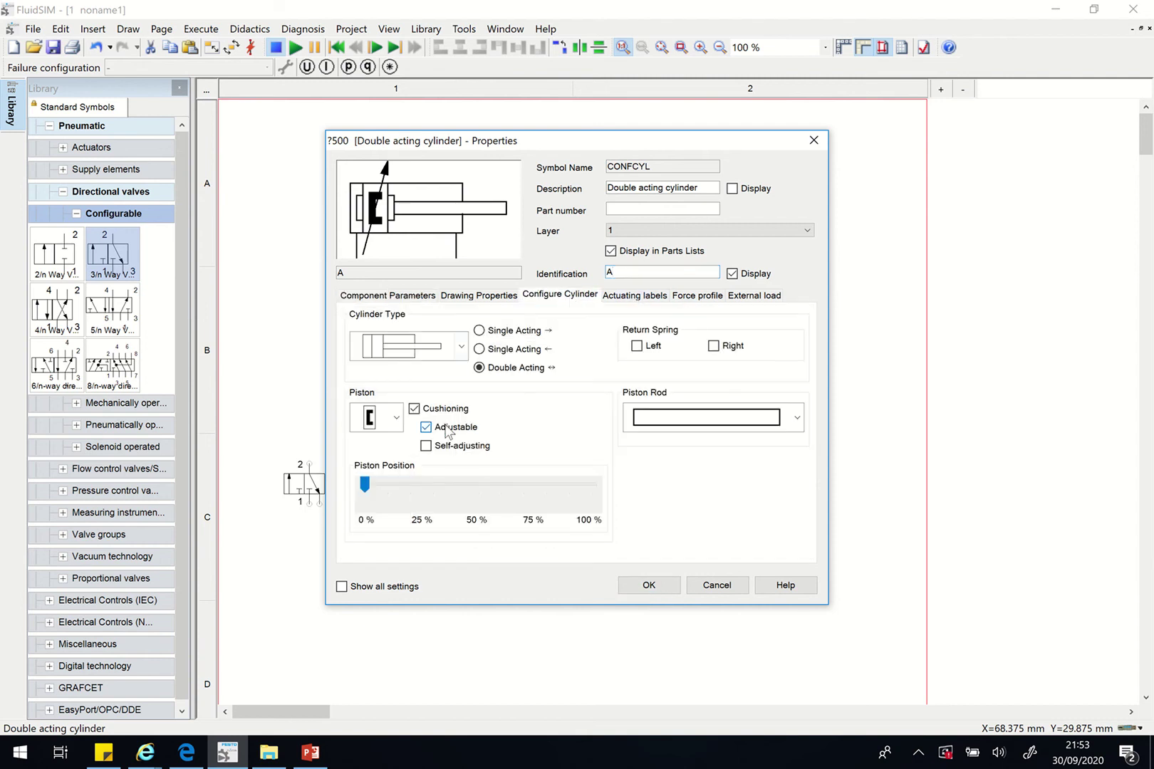
pyautogui.click(414, 409)
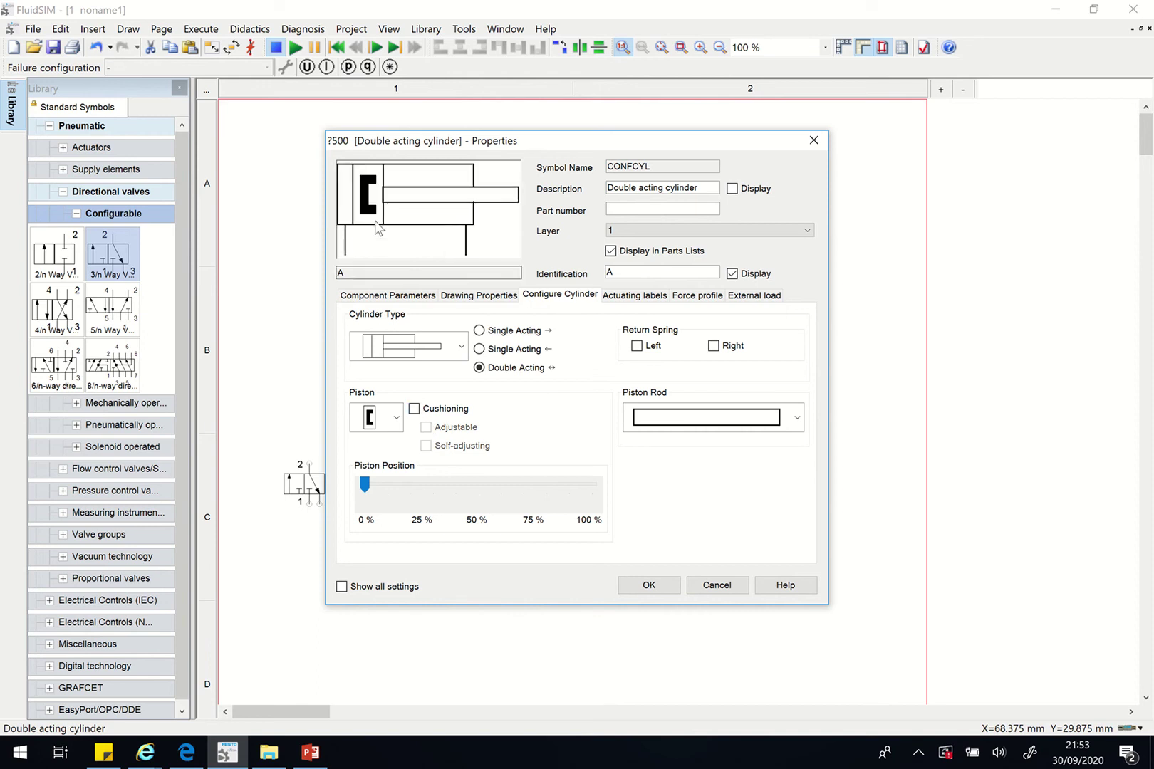
pyautogui.click(413, 409)
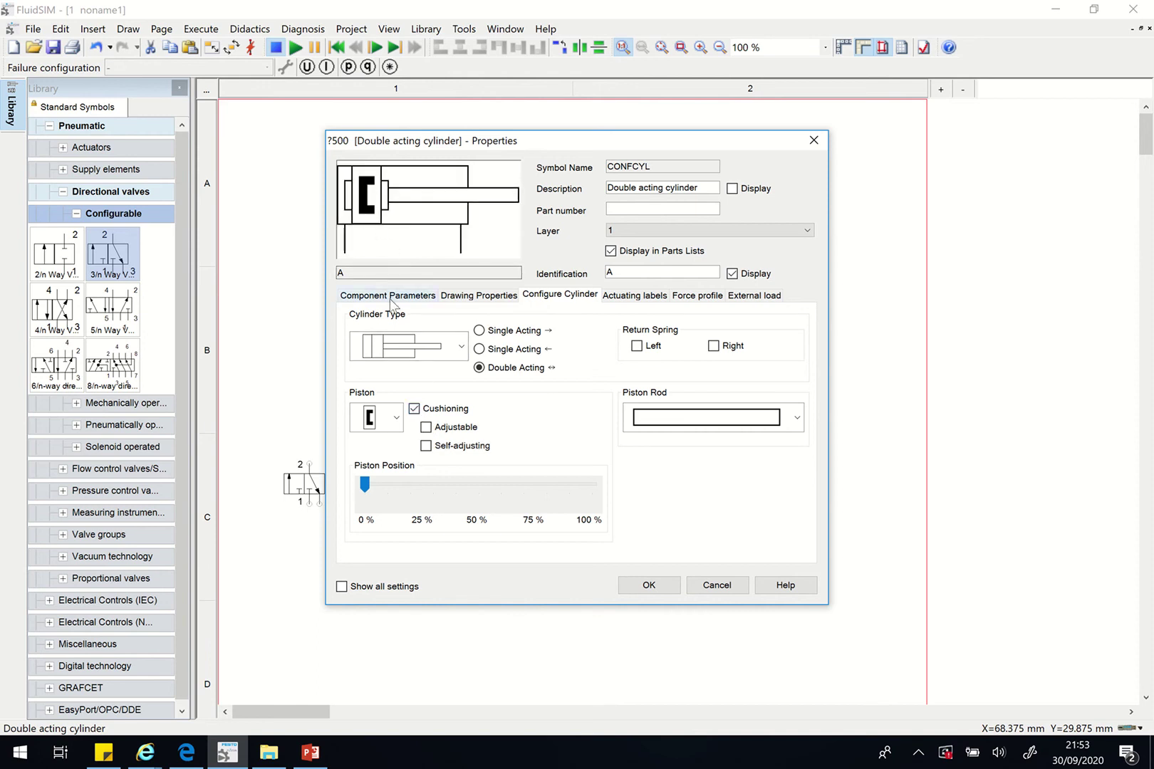
pyautogui.click(415, 410)
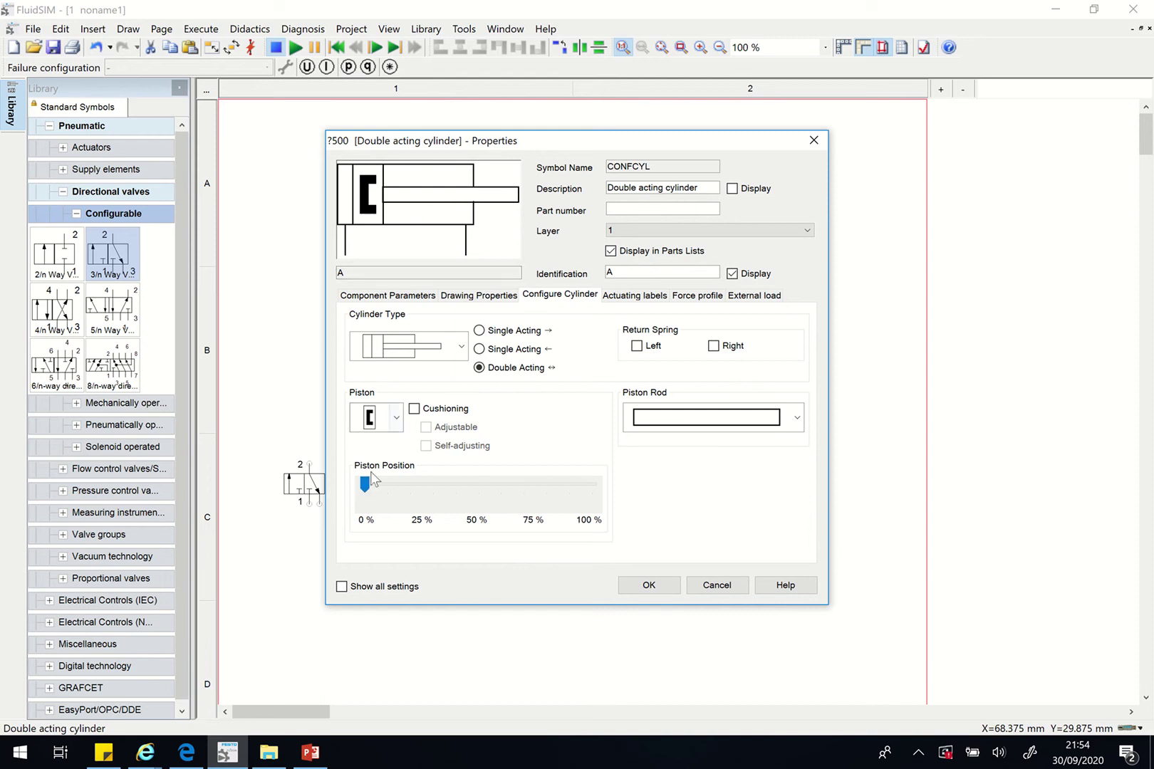
pyautogui.moveTo(365, 488); pyautogui.dragTo(486, 490)
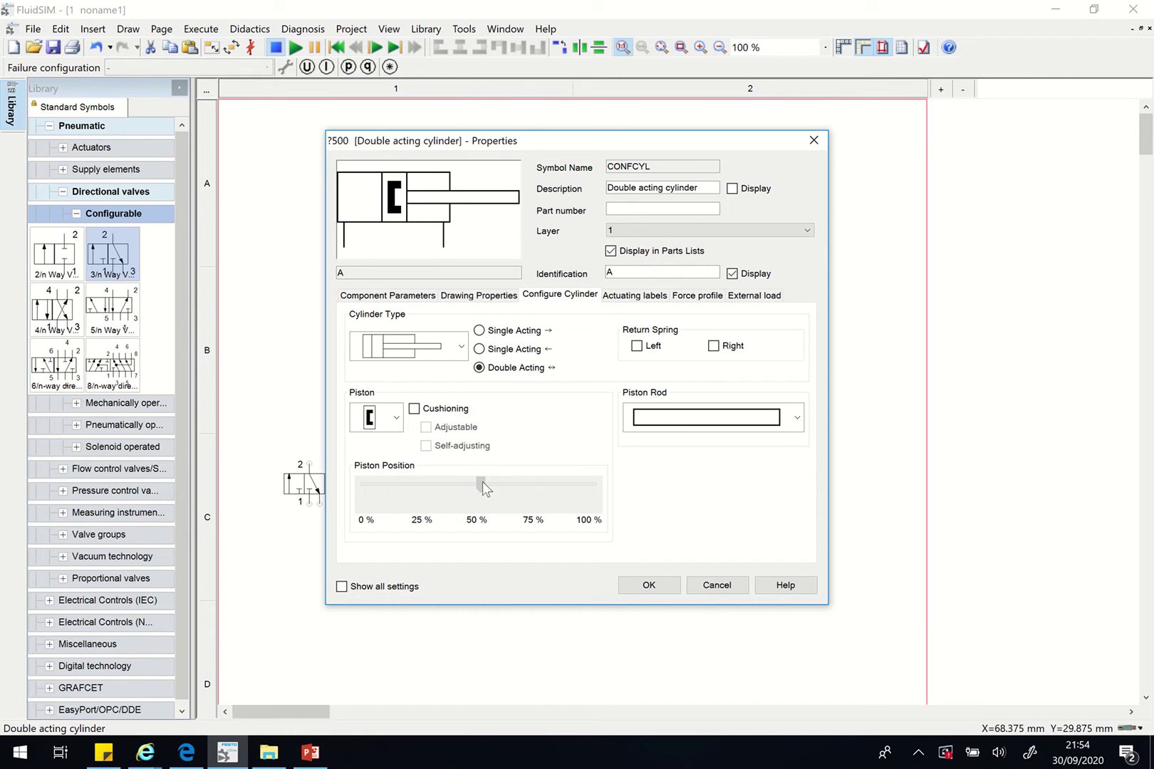
pyautogui.moveTo(482, 482); pyautogui.dragTo(364, 483)
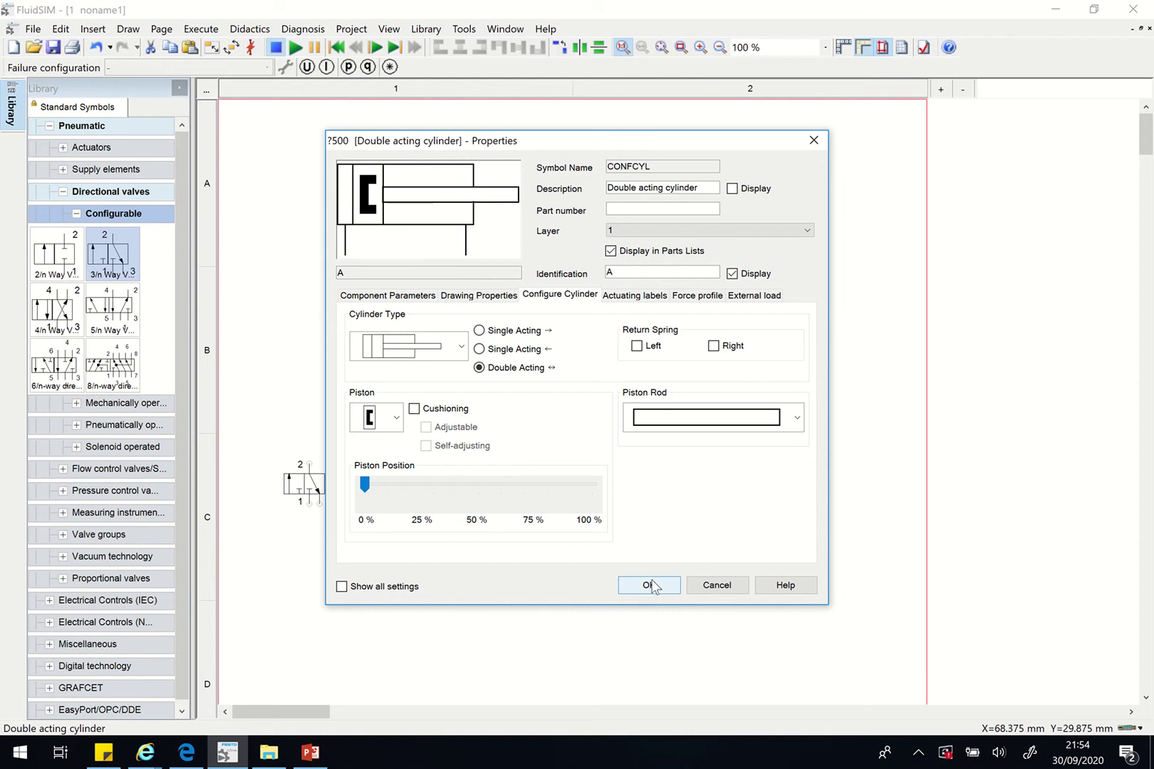
pyautogui.click(649, 586)
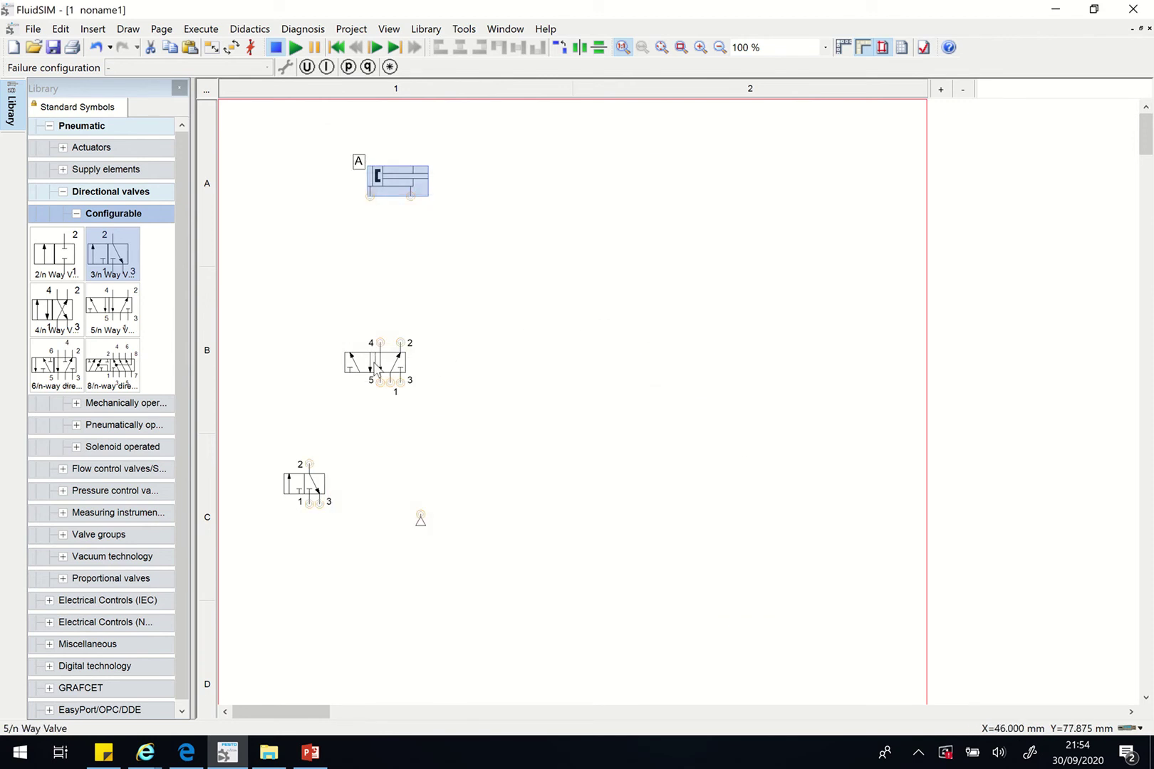
# Change the 5/n way valve's identification from ?1 to V1 and view its valve configuration
pyautogui.click(376, 363)
pyautogui.doubleClick(375, 362)
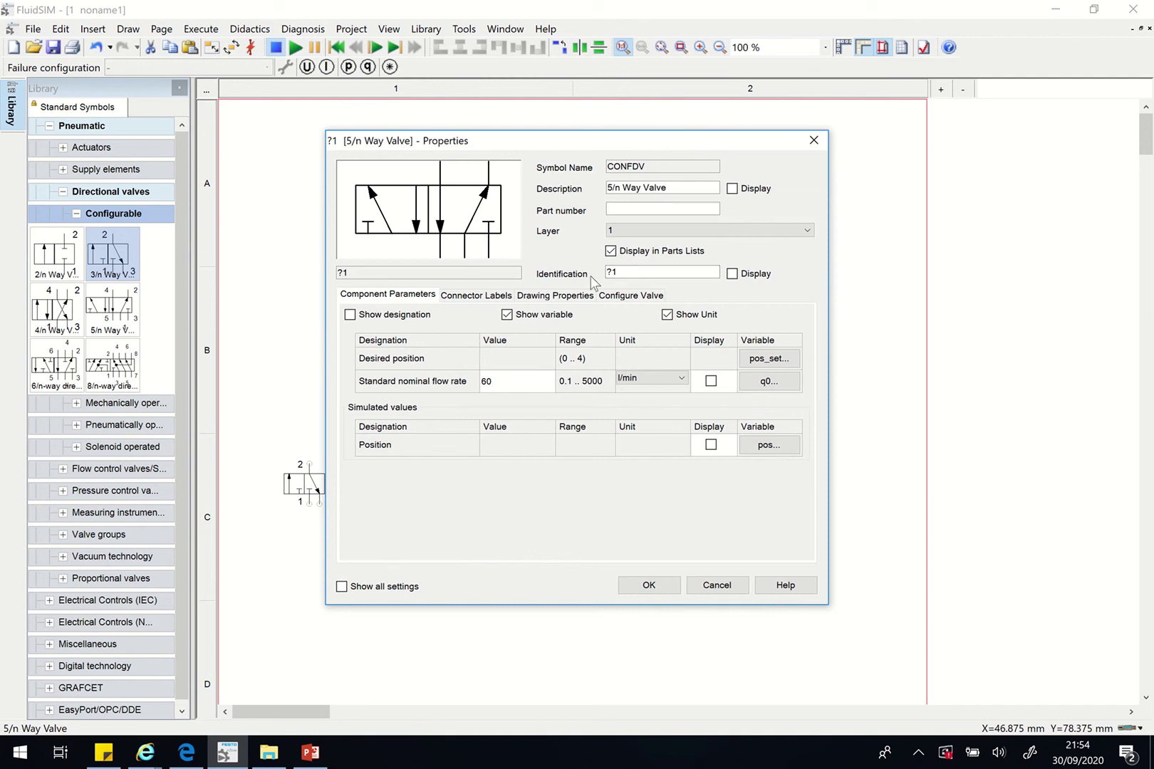
pyautogui.doubleClick(618, 272)
pyautogui.write('V1')
pyautogui.click(632, 295)
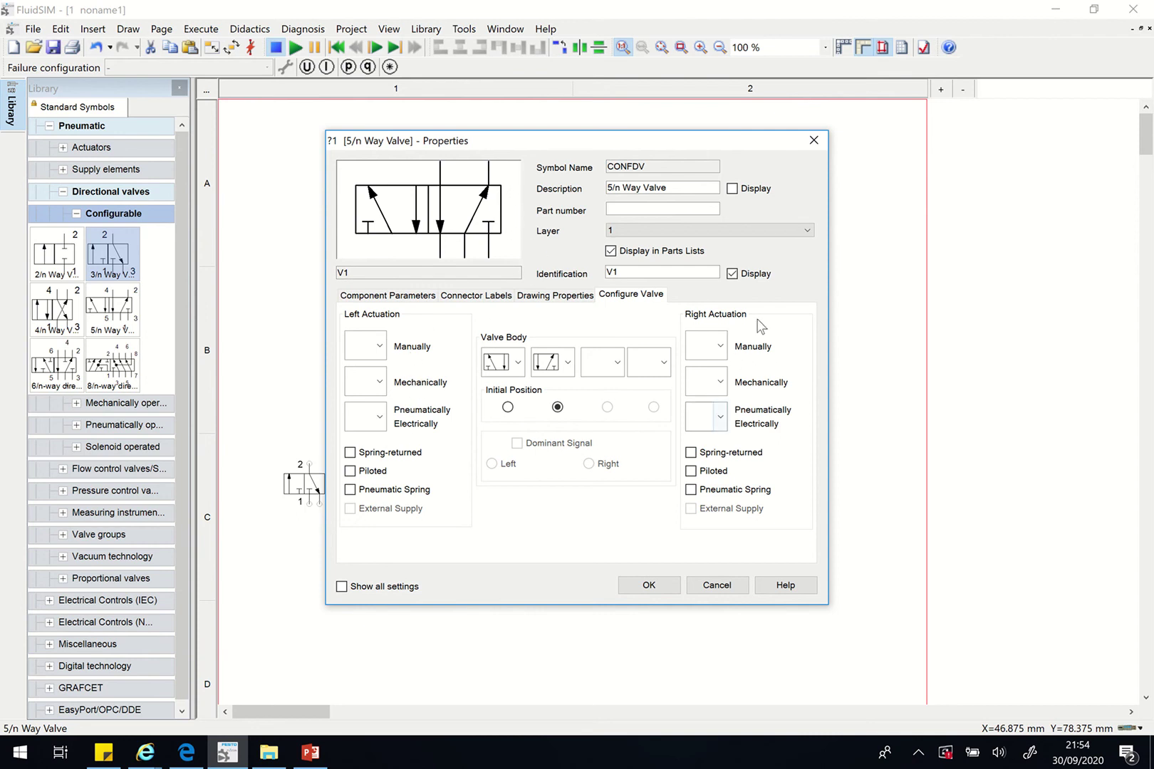
# Give valve V1 pneumatic pilot actuation on both the left and right sides
pyautogui.click(381, 419)
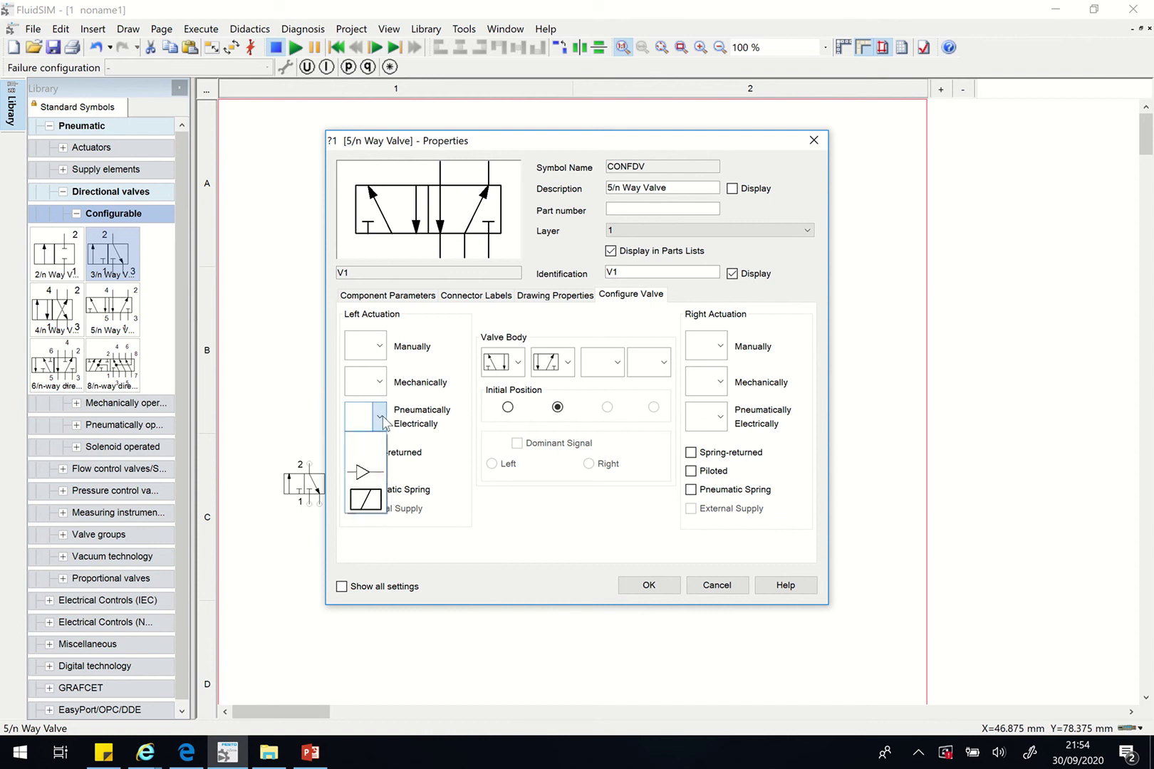
pyautogui.click(362, 474)
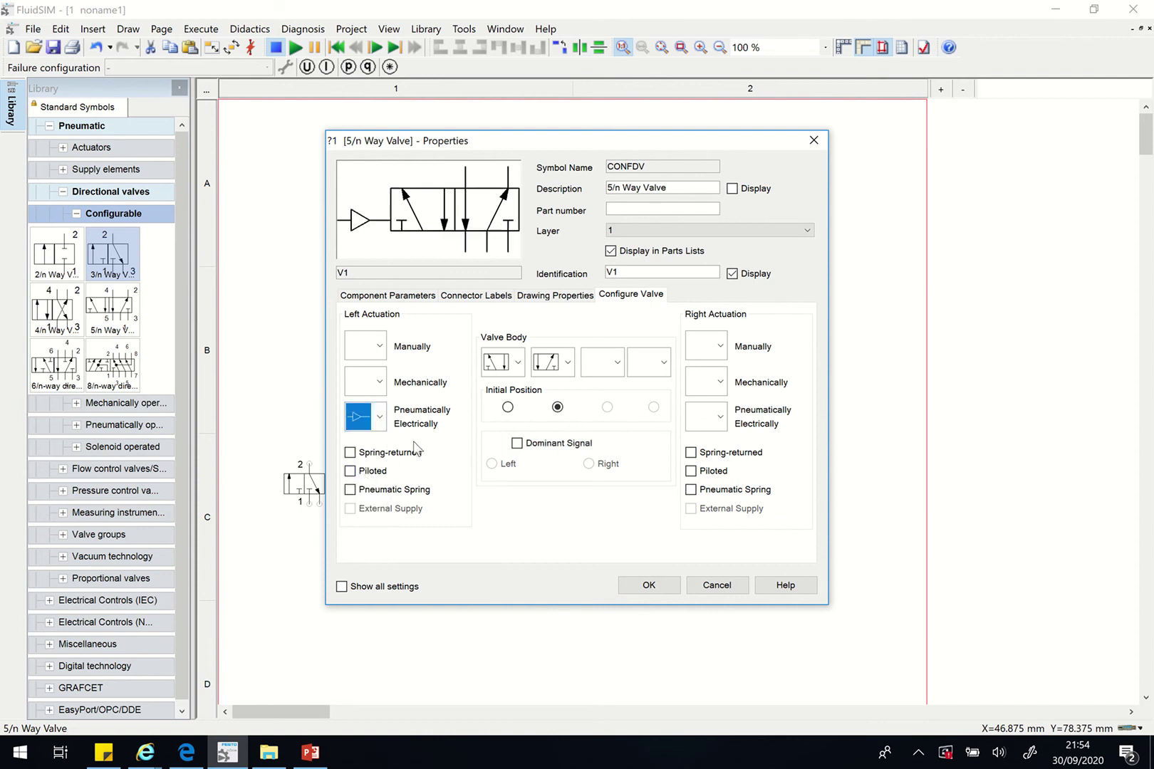
pyautogui.click(720, 417)
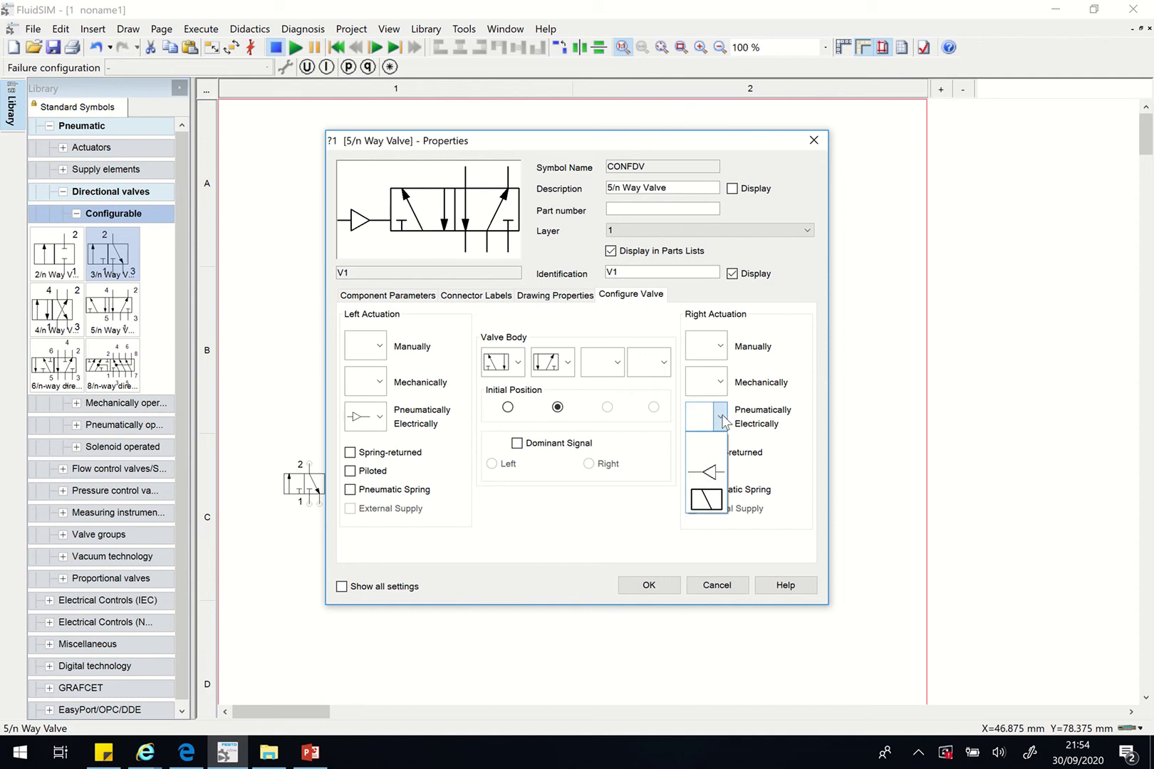
pyautogui.click(711, 473)
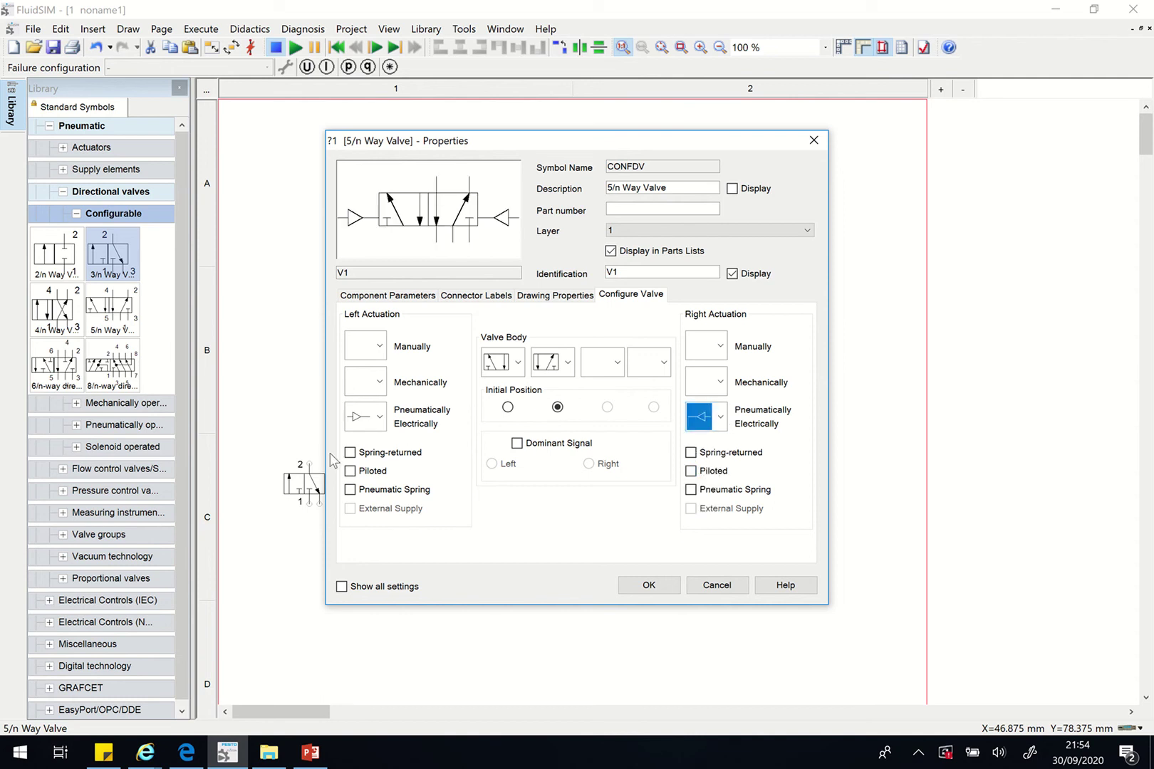
pyautogui.click(379, 418)
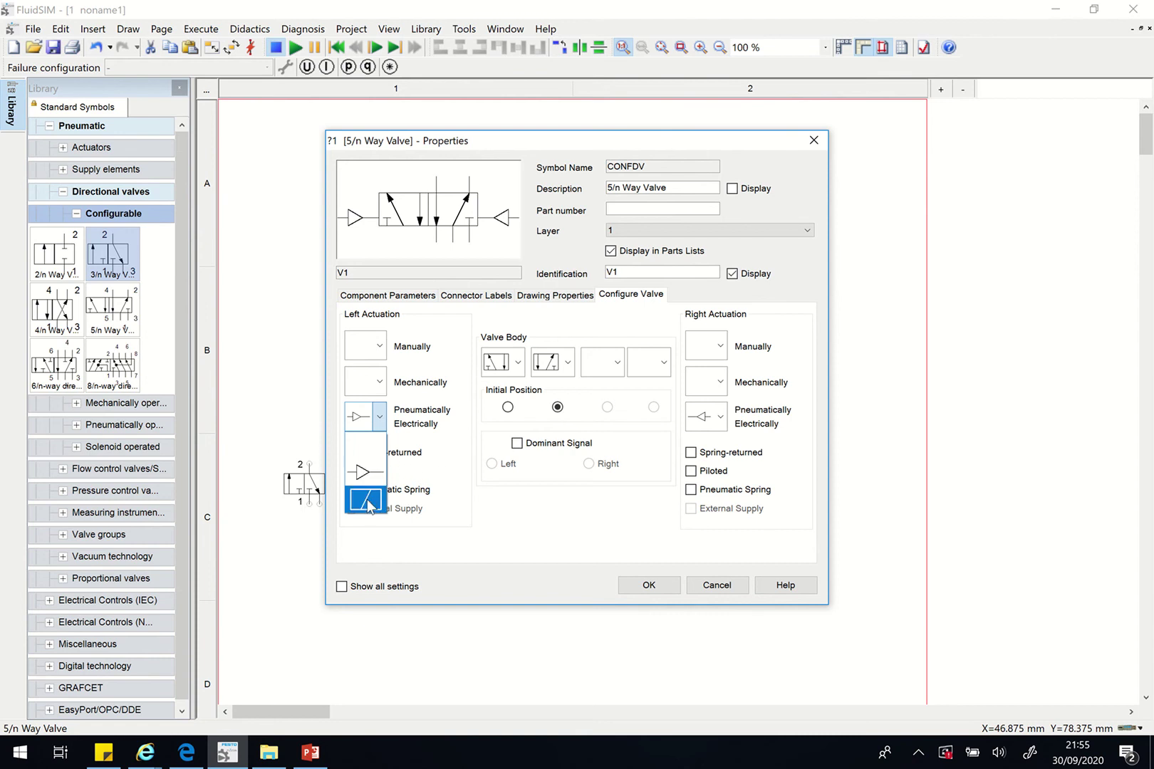
pyautogui.click(374, 454)
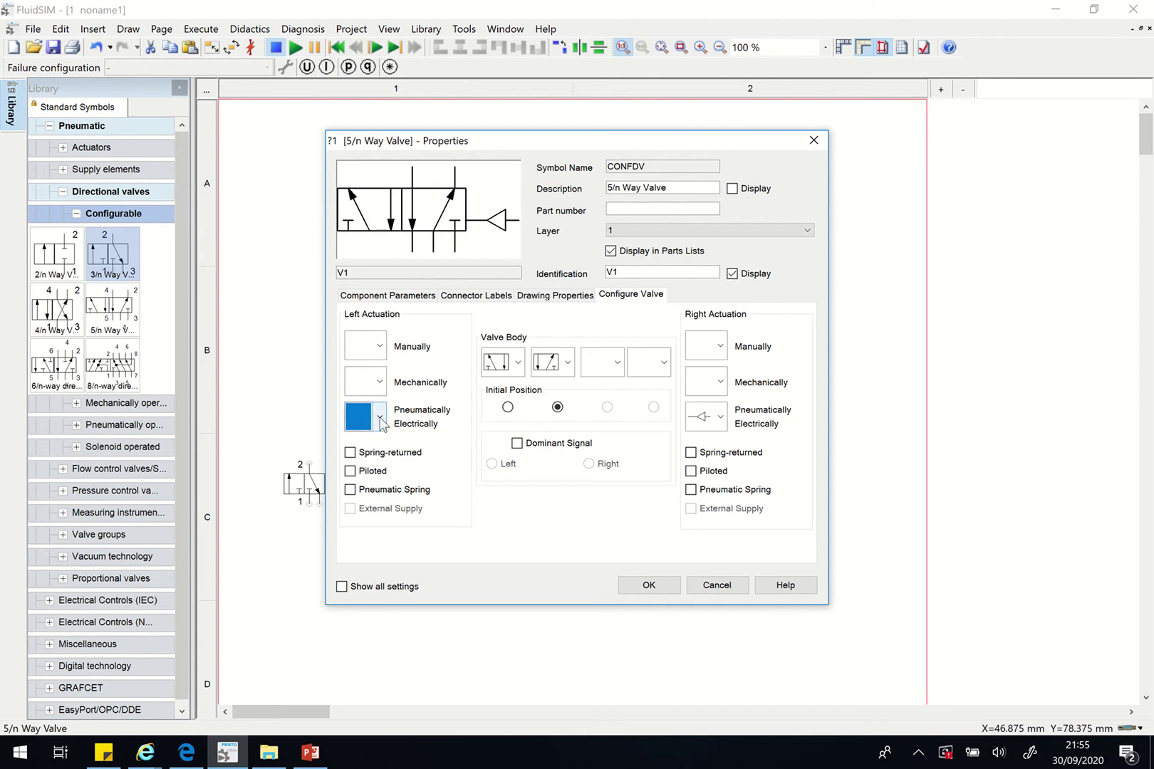
pyautogui.click(381, 424)
pyautogui.click(365, 500)
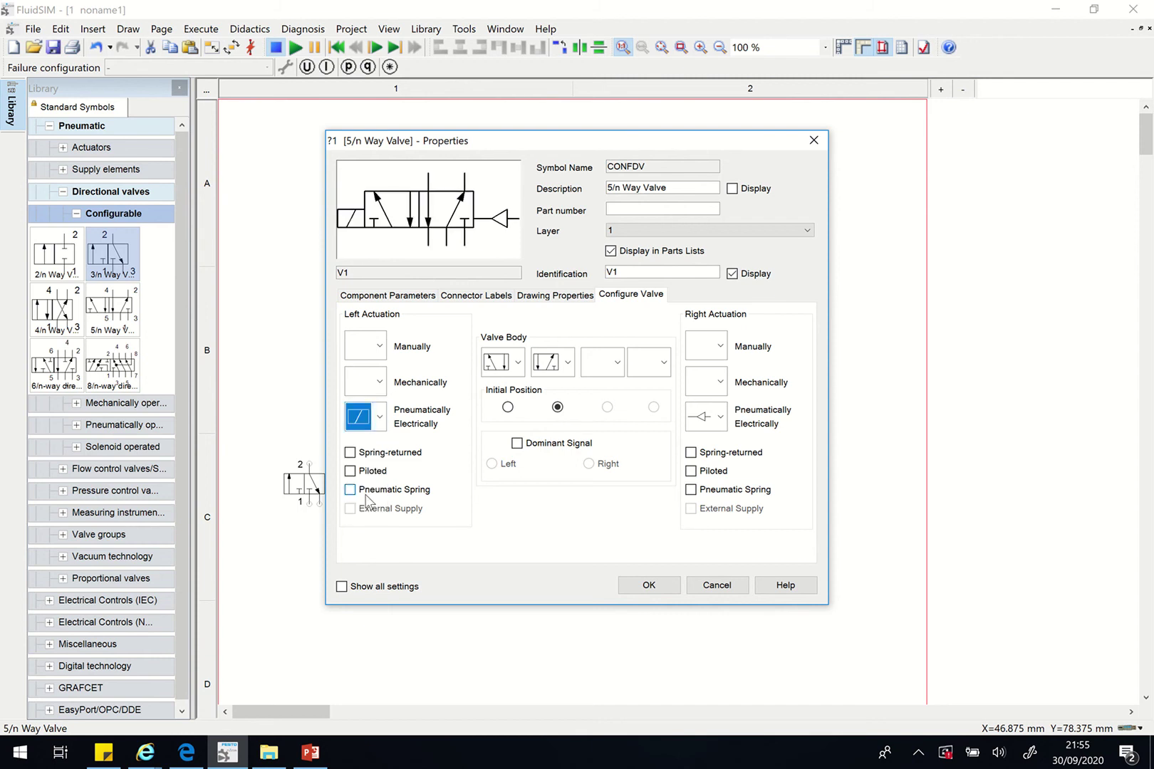
pyautogui.click(379, 418)
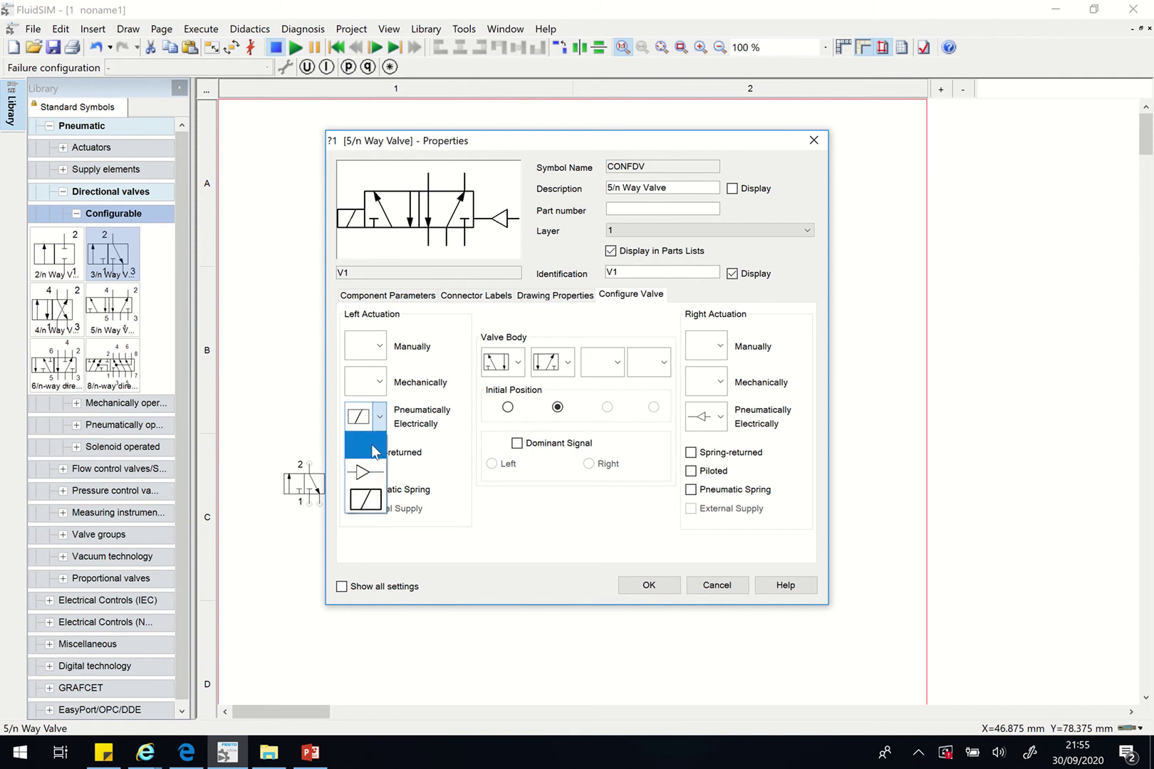
pyautogui.click(375, 450)
pyautogui.click(378, 417)
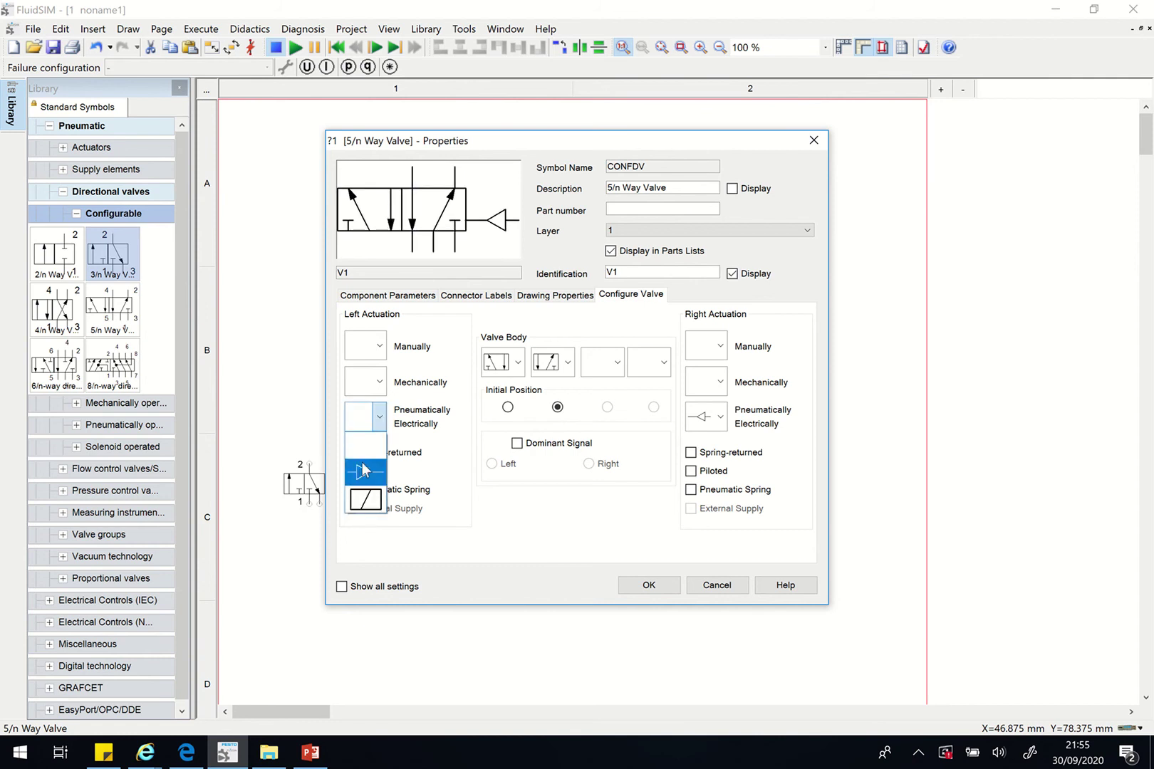
pyautogui.click(365, 470)
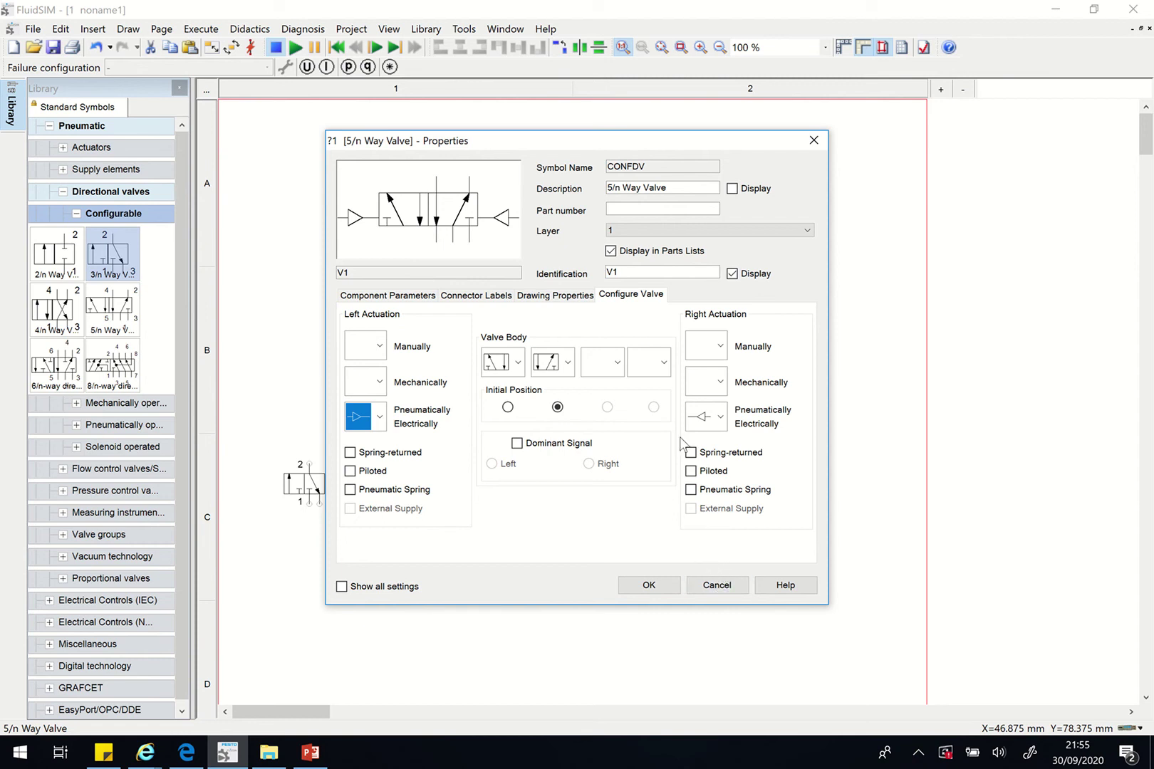
# Change V1's description to '5/2 Way Valve' and apply the settings
pyautogui.click(623, 189)
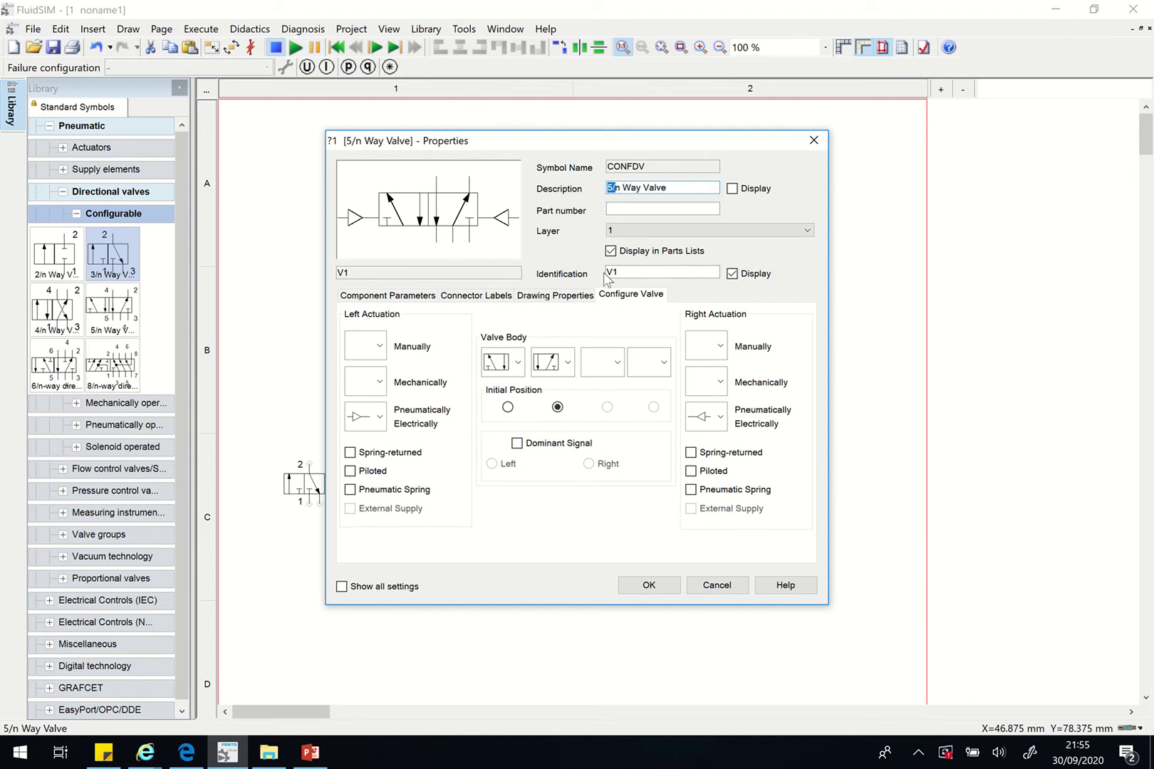
pyautogui.moveTo(607, 187); pyautogui.dragTo(623, 185)
pyautogui.press('Delete')
pyautogui.press('BackSpace')
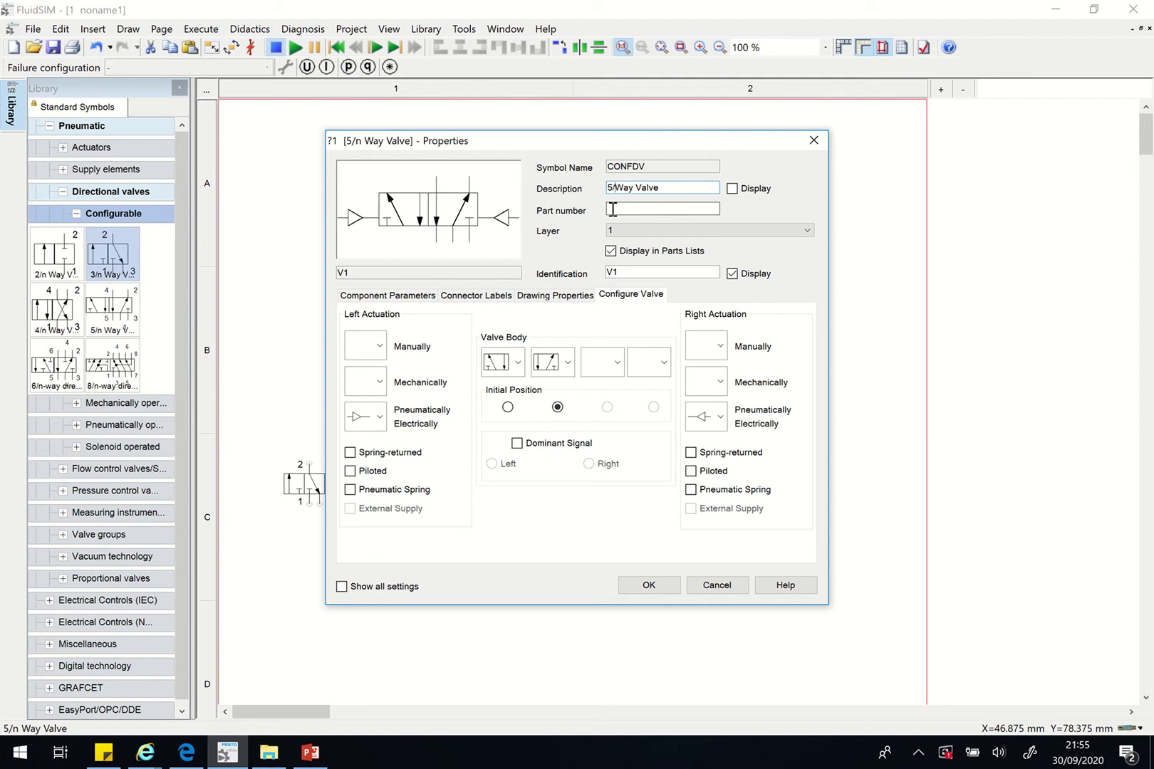
pyautogui.write('2')
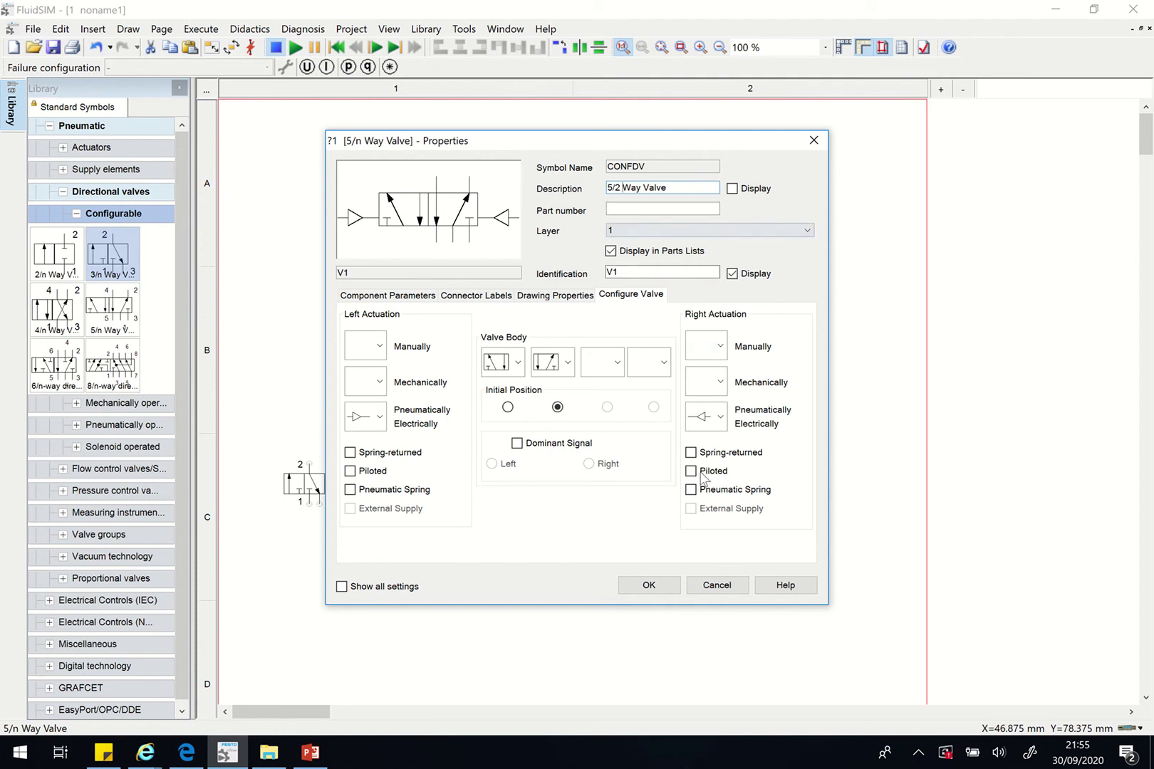
pyautogui.click(655, 585)
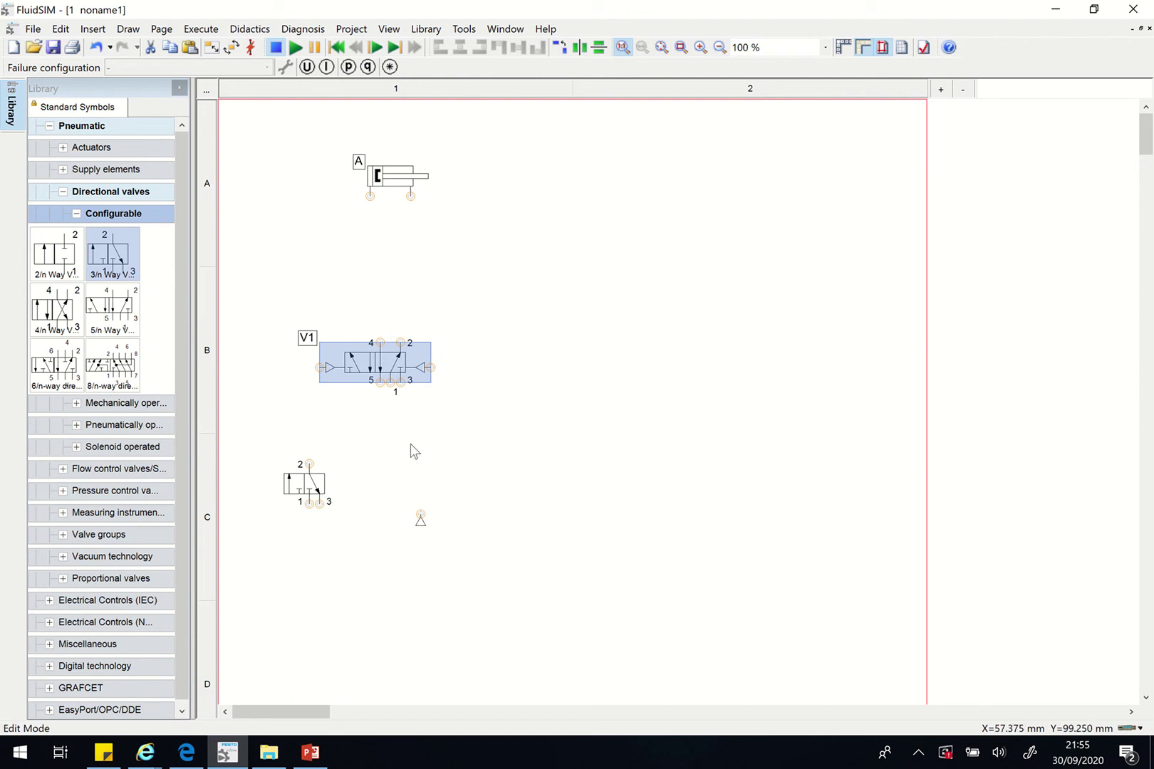
# Move the air supply below V1 and connect it to V1's port 1
pyautogui.click(448, 423)
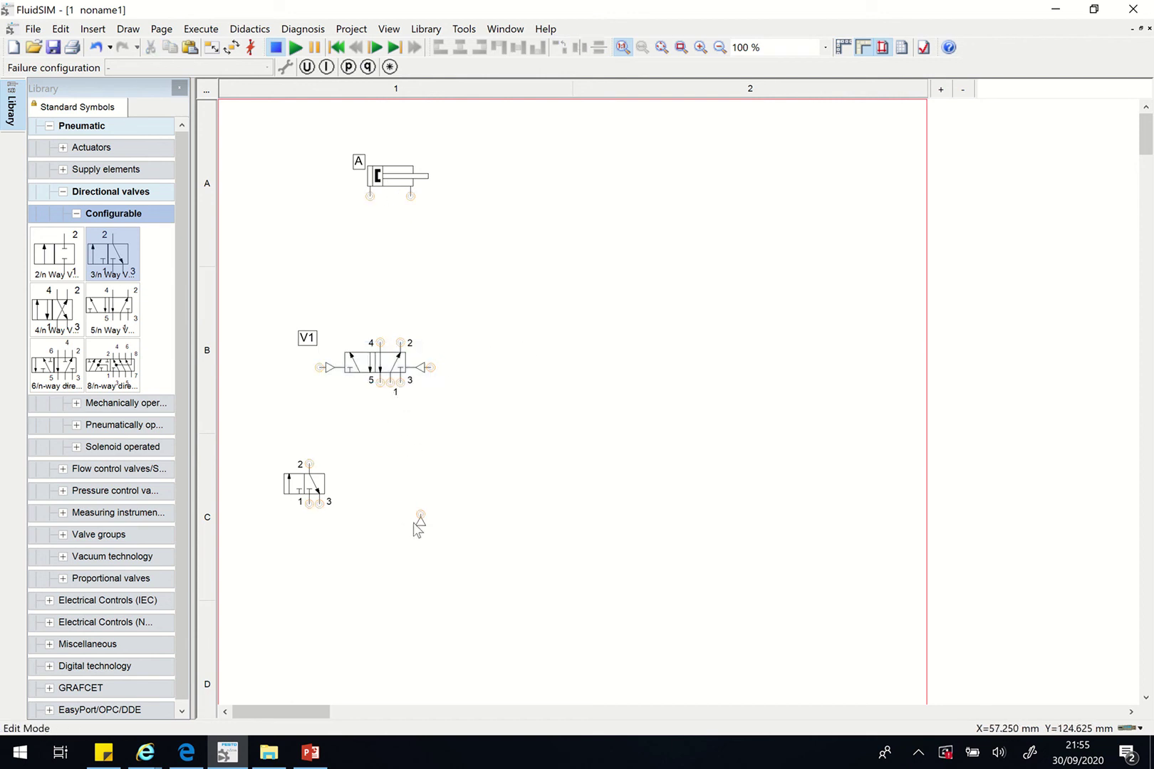
pyautogui.moveTo(421, 520); pyautogui.dragTo(389, 500)
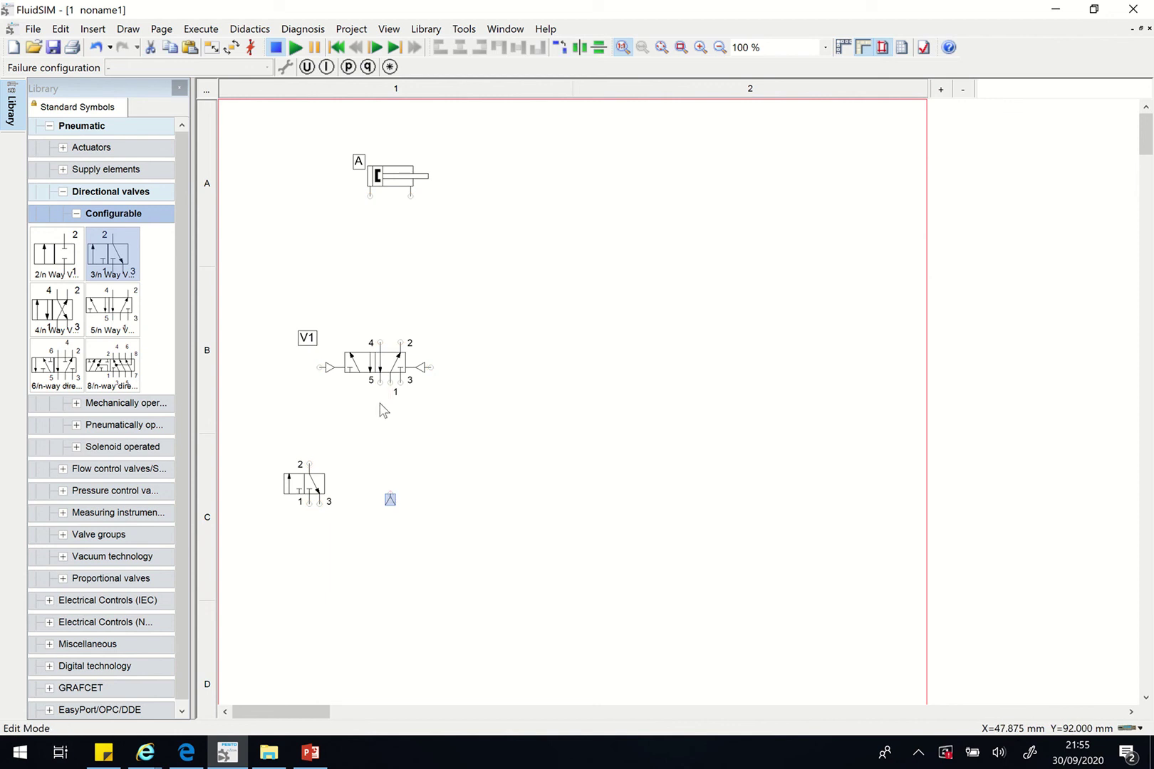
pyautogui.moveTo(391, 384); pyautogui.dragTo(390, 493)
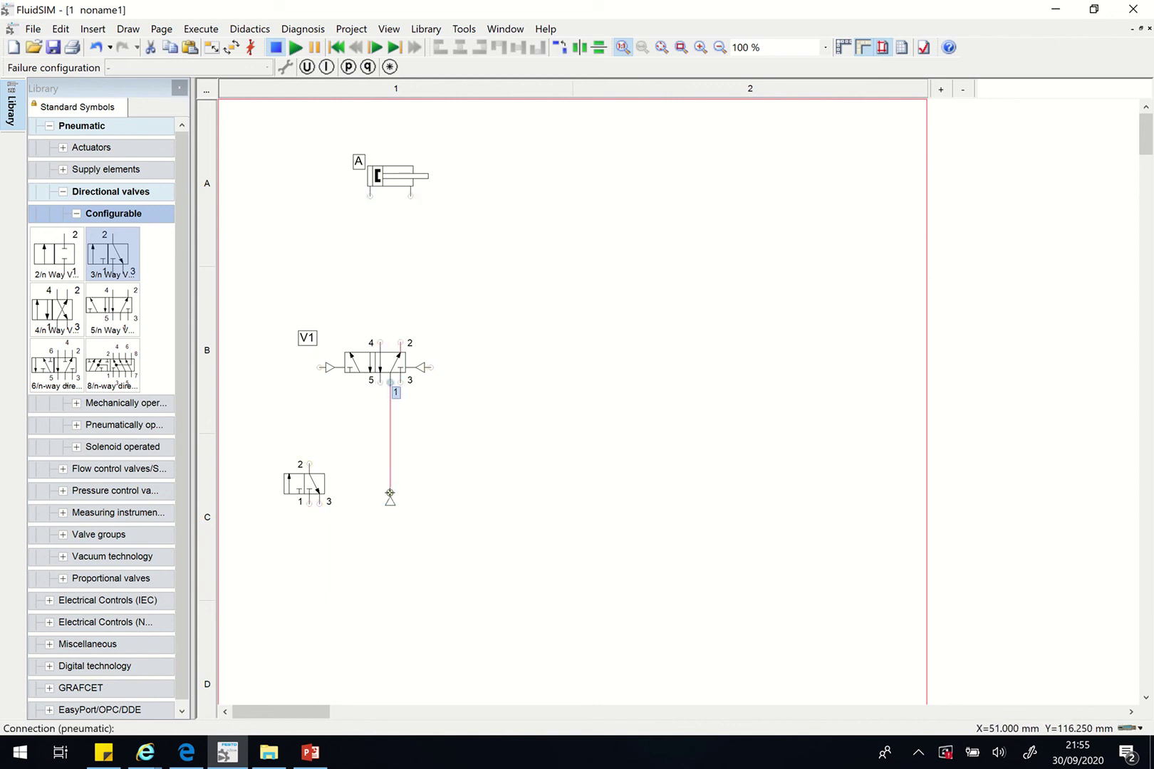
pyautogui.click(425, 459)
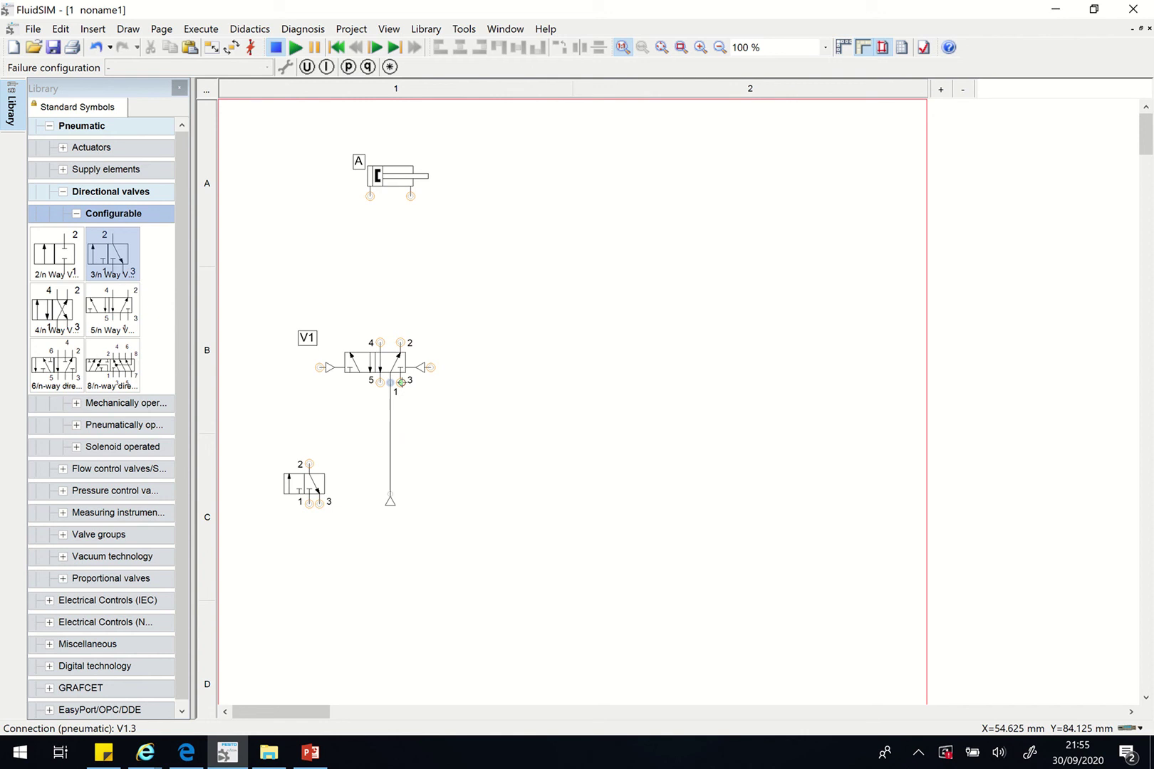
# Fit exhaust terminators on V1's ports 3 and 5
pyautogui.doubleClick(401, 383)
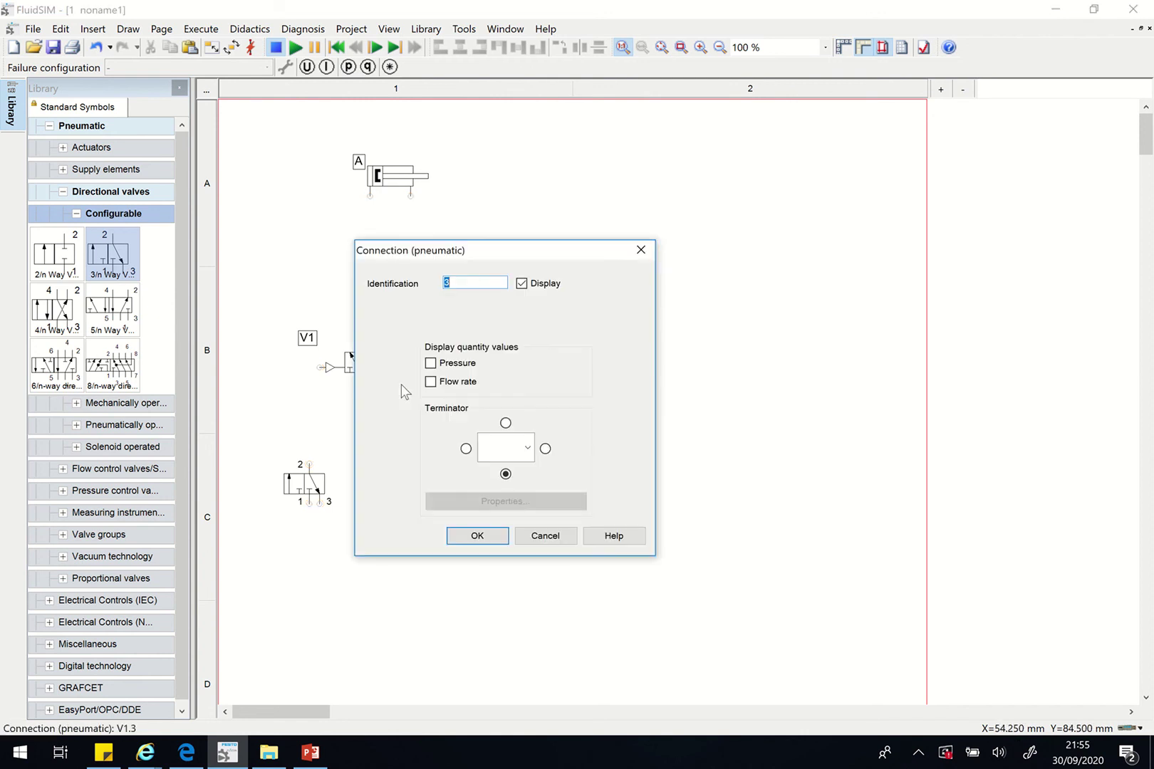
pyautogui.click(530, 452)
pyautogui.click(530, 453)
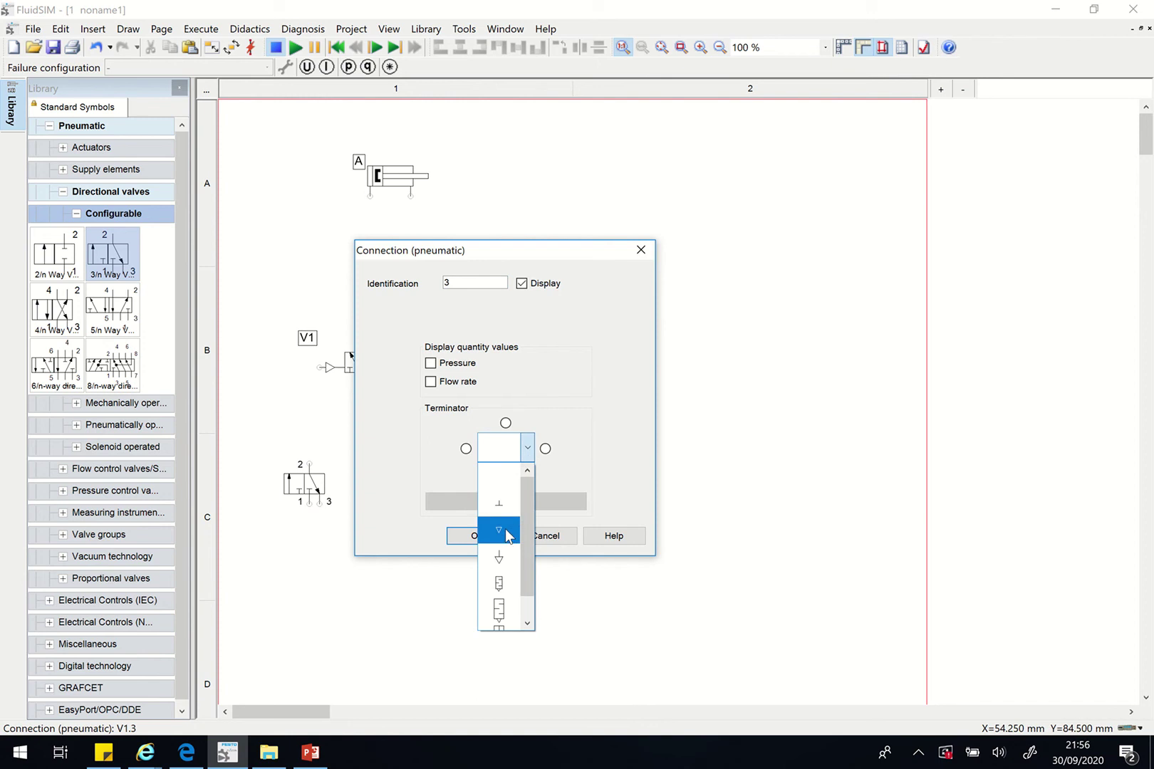
pyautogui.click(505, 528)
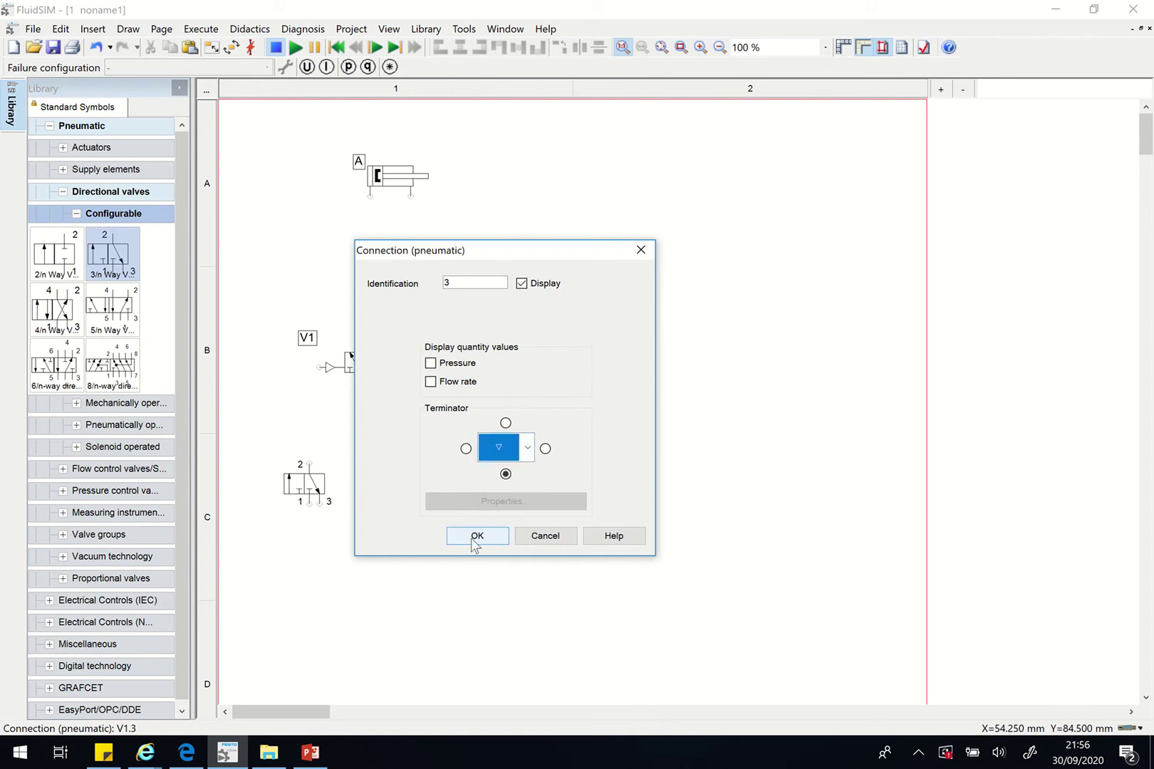
pyautogui.click(475, 536)
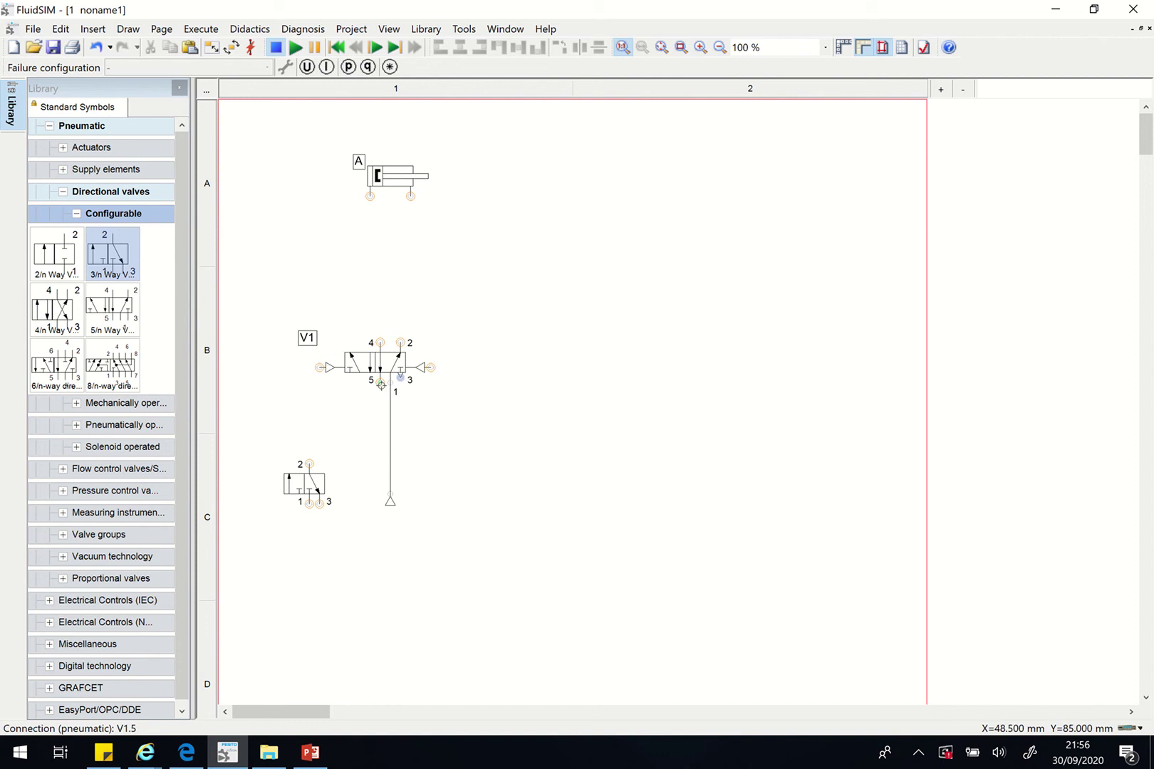
pyautogui.doubleClick(382, 386)
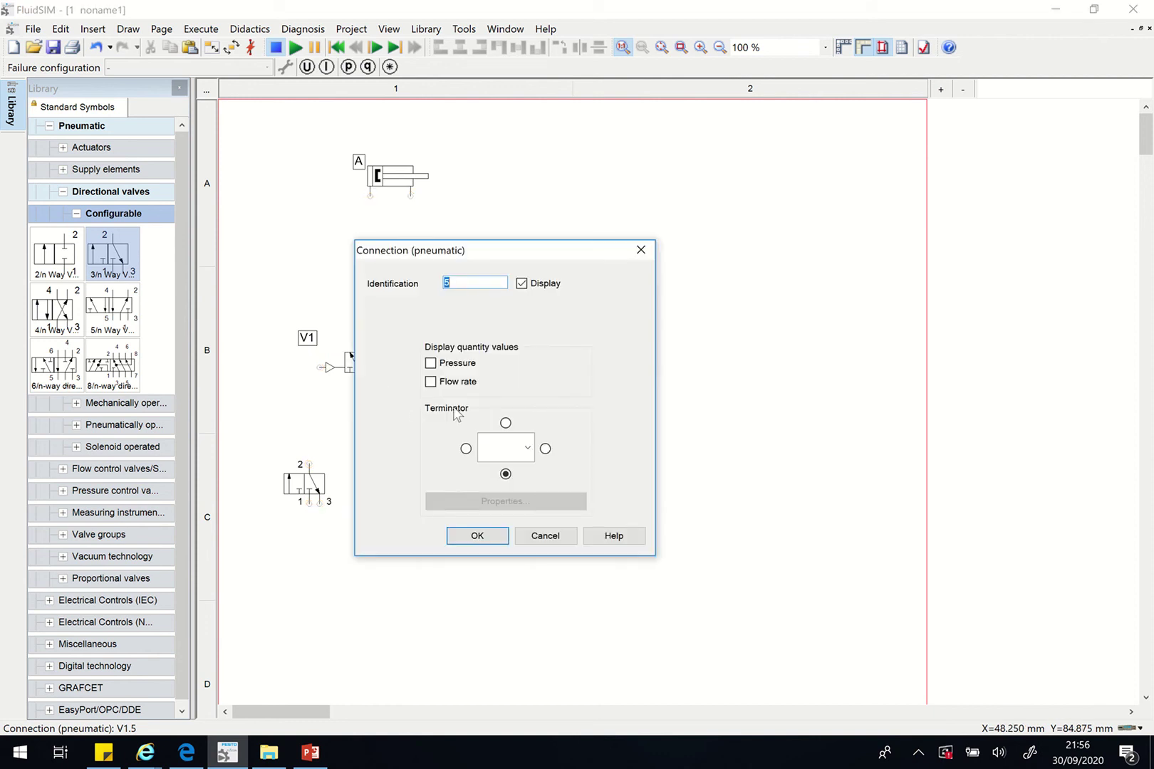
pyautogui.click(528, 448)
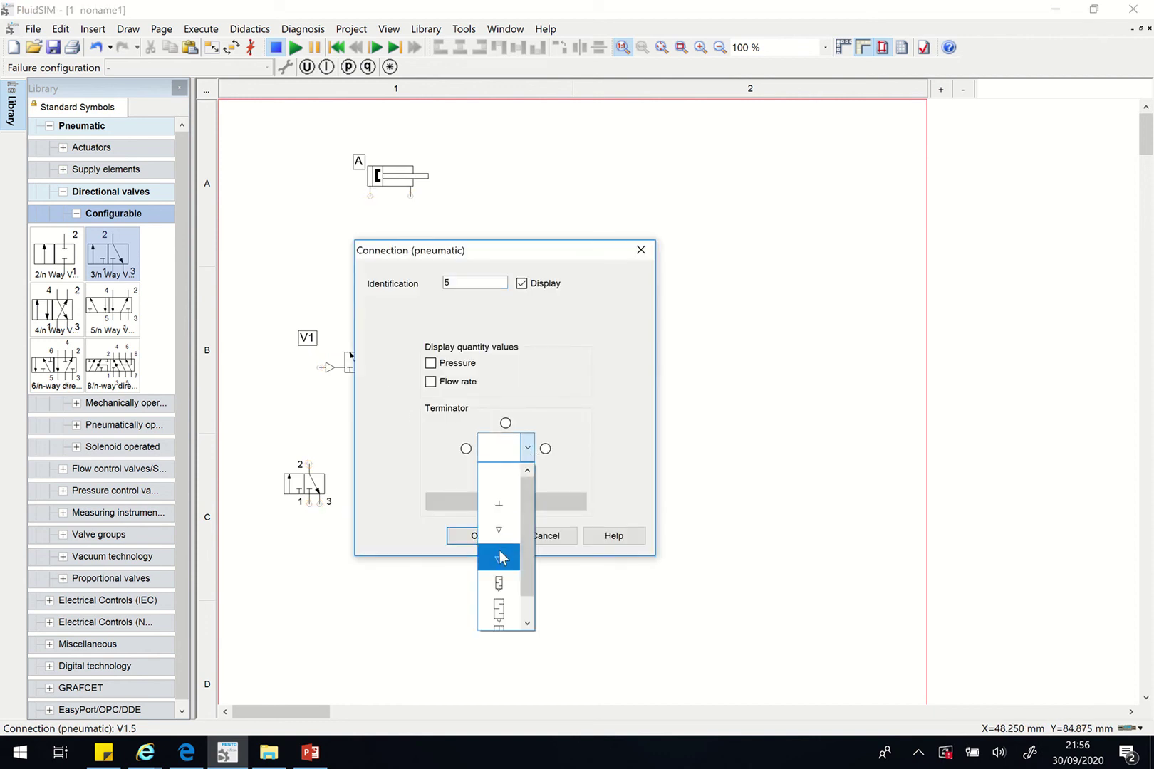
pyautogui.click(502, 536)
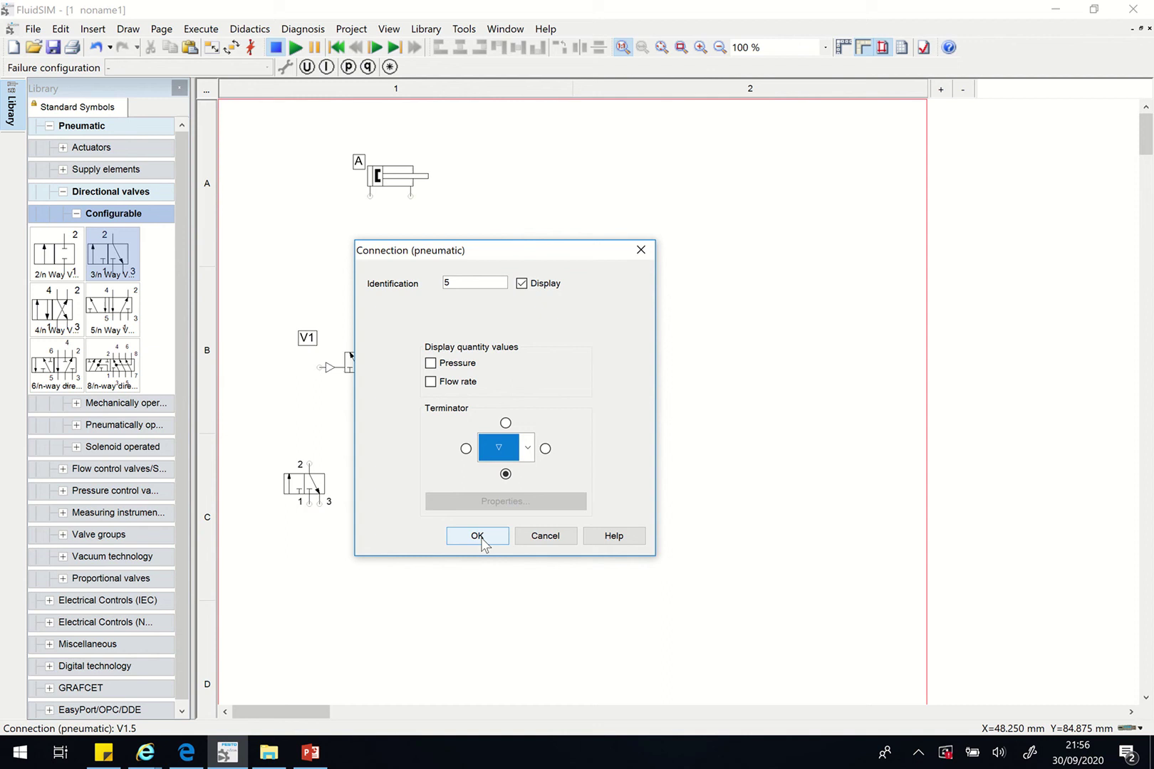
pyautogui.click(477, 537)
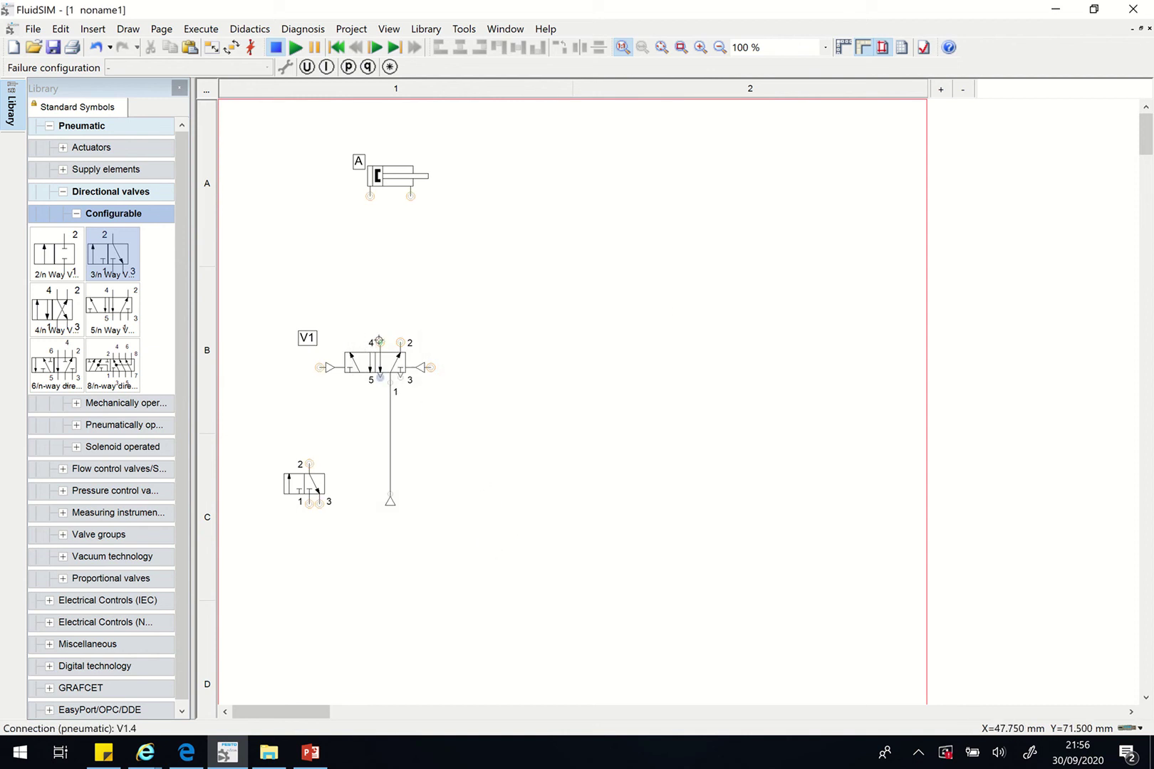
# Pipe V1's port 4 to cylinder A's left port and port 2 to its right port
pyautogui.moveTo(379, 341)
pyautogui.mouseDown()
pyautogui.moveTo(381, 206)
pyautogui.moveTo(369, 197)
pyautogui.mouseUp()
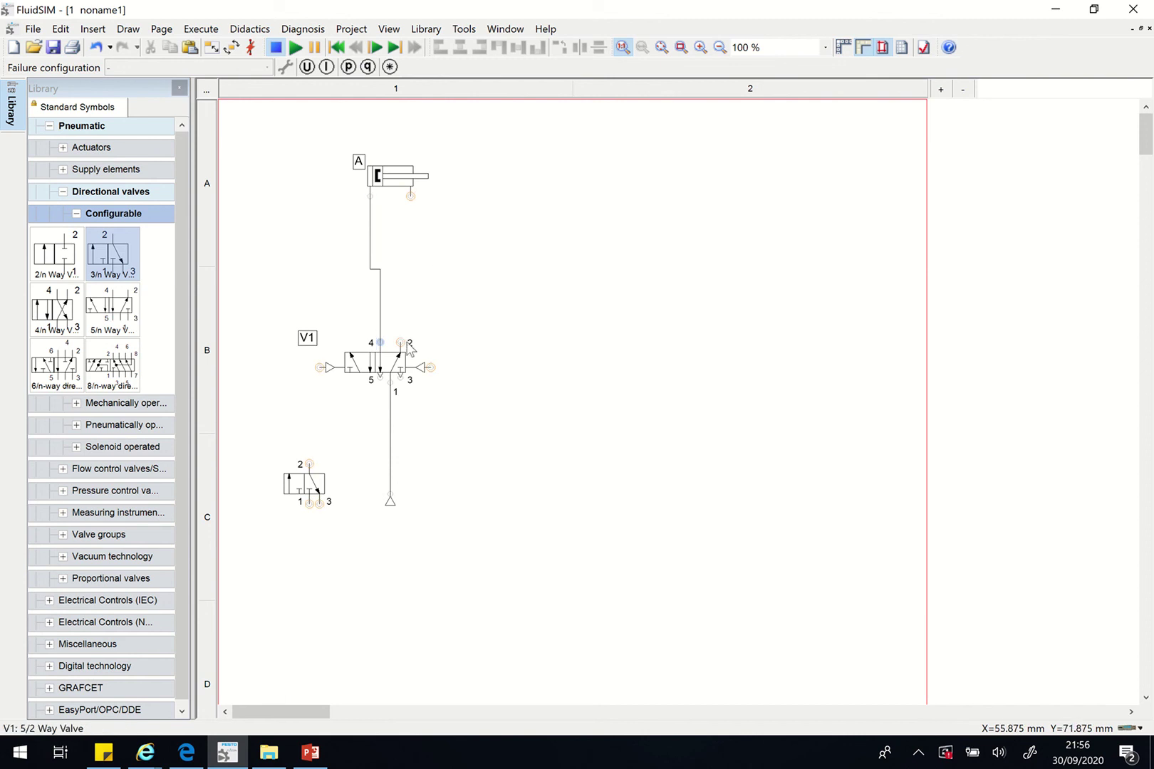
pyautogui.moveTo(403, 343); pyautogui.dragTo(411, 196)
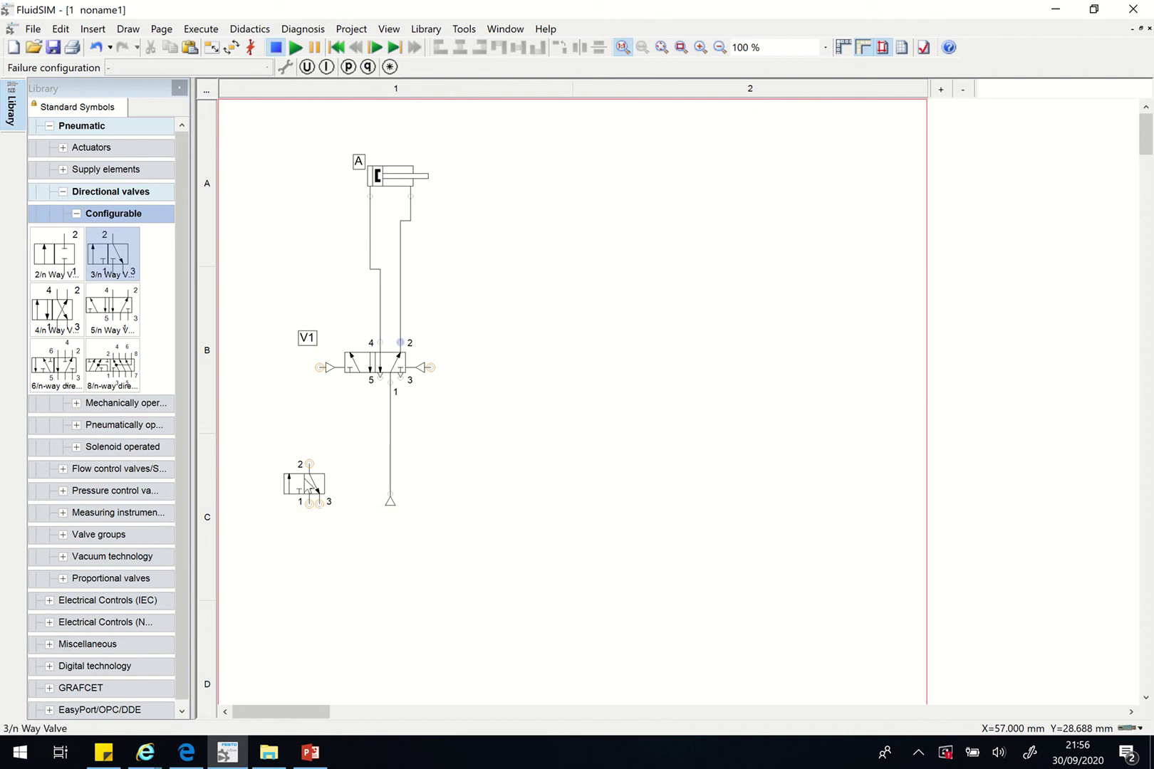
# Set the 3/n valve's description to '3/2 Way Valve' and its identification to V2
pyautogui.click(300, 484)
pyautogui.doubleClick(300, 482)
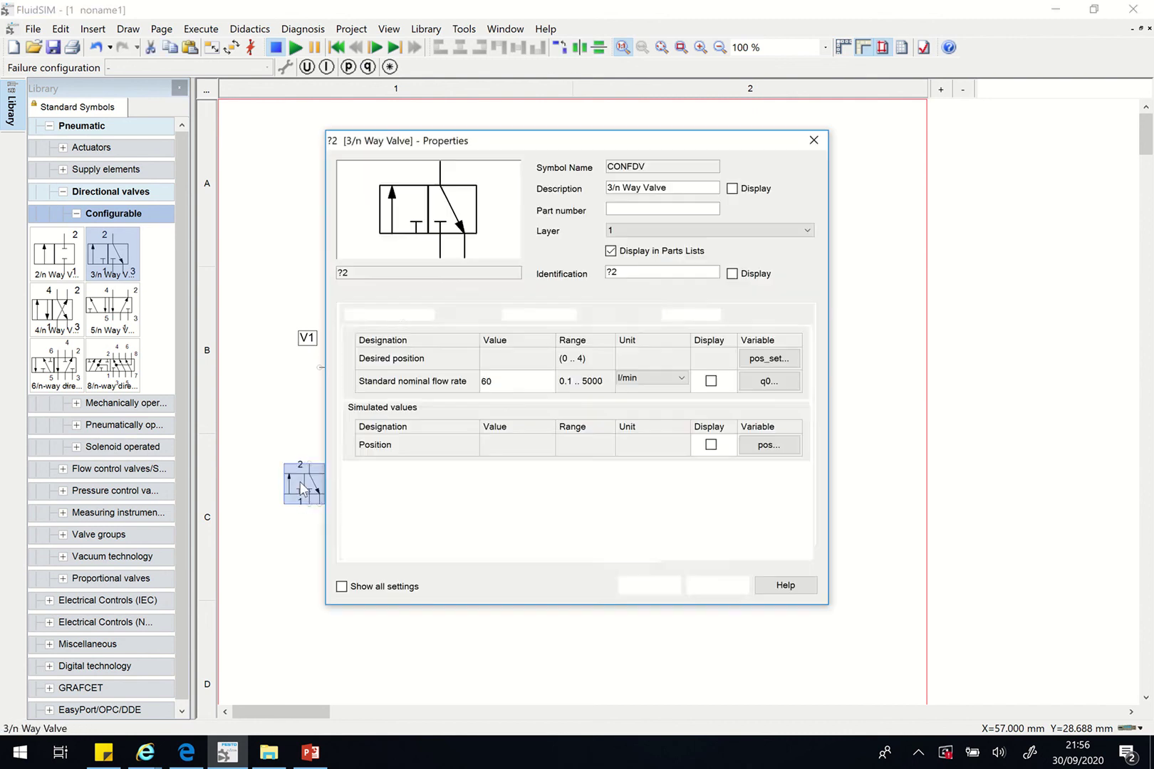
pyautogui.click(621, 188)
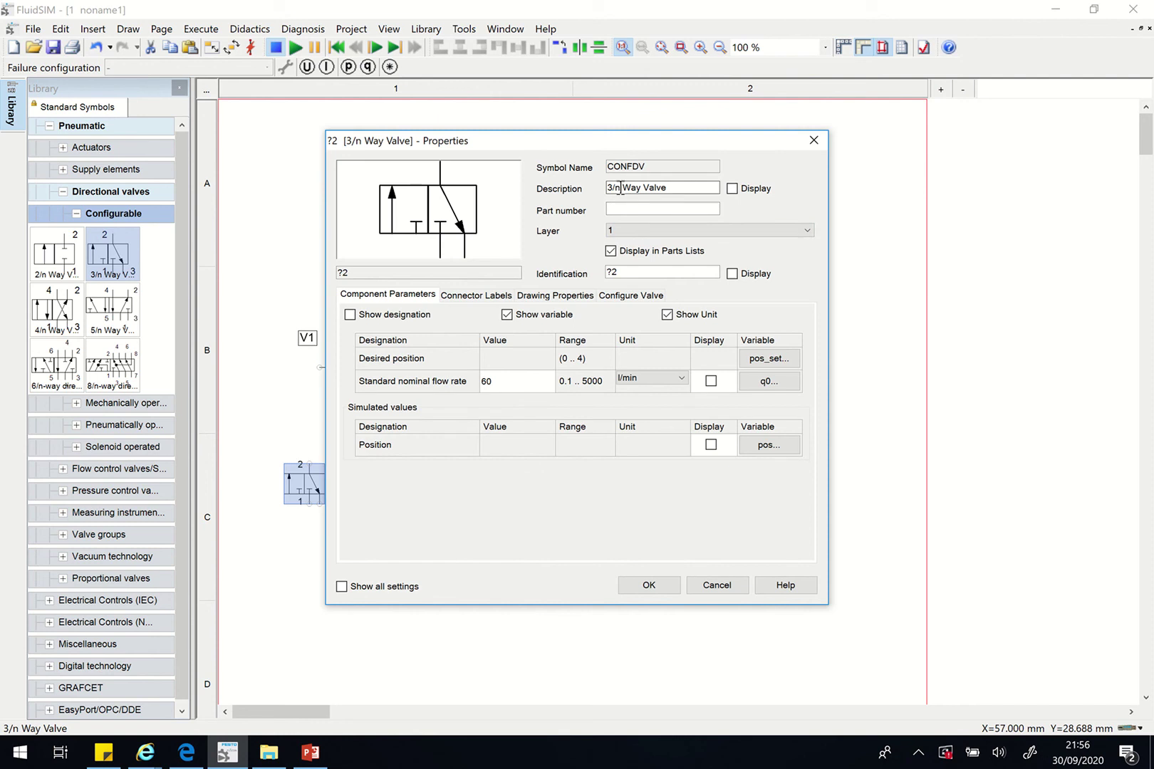
pyautogui.press('BackSpace')
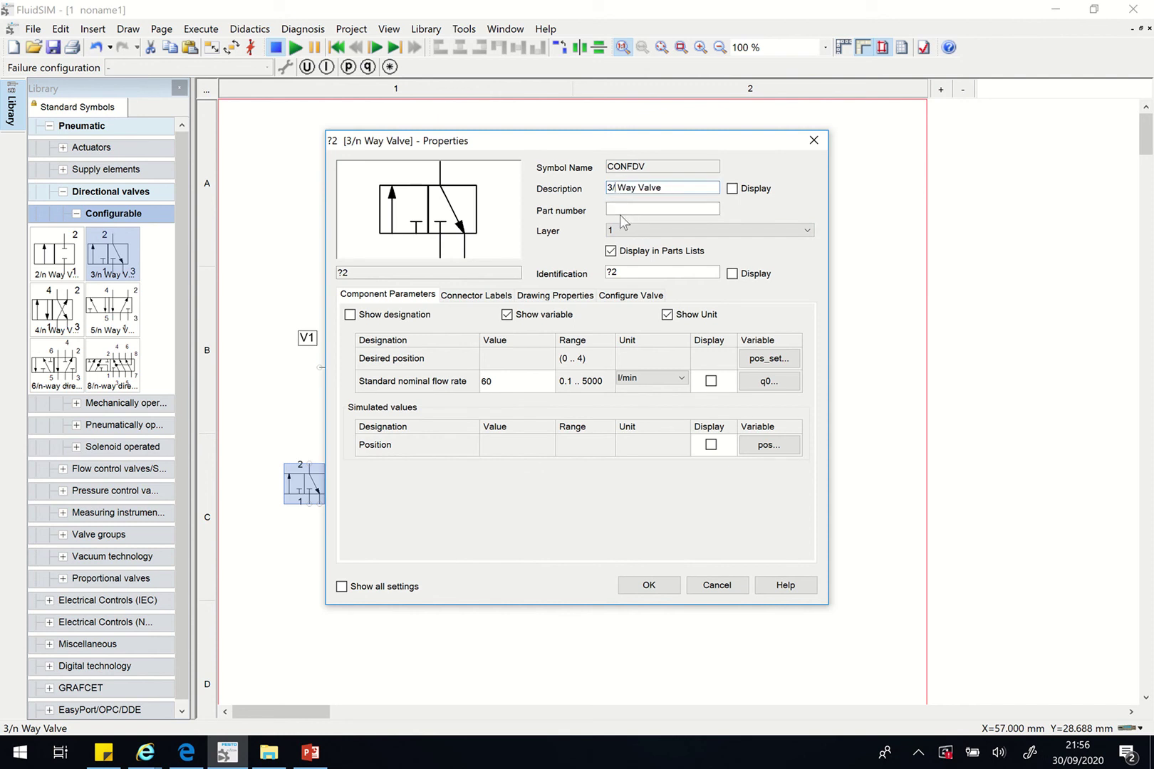
pyautogui.write('2')
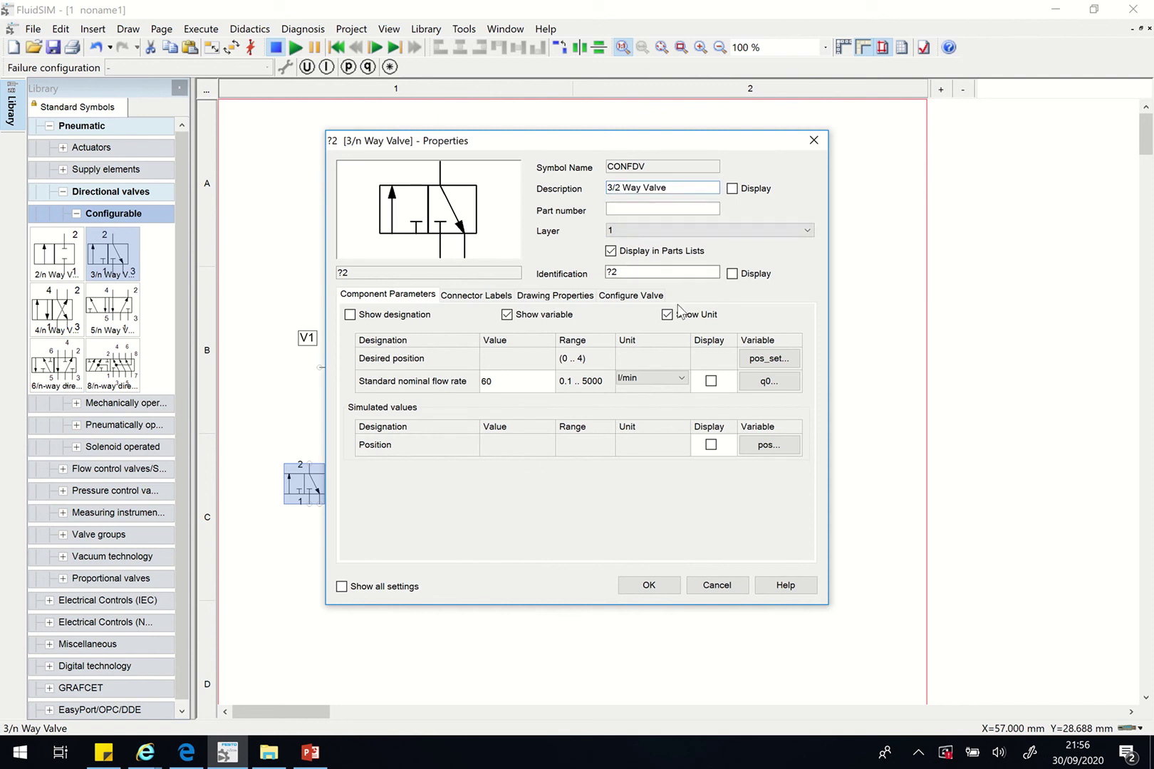
pyautogui.moveTo(683, 271); pyautogui.dragTo(577, 273)
pyautogui.write('V')
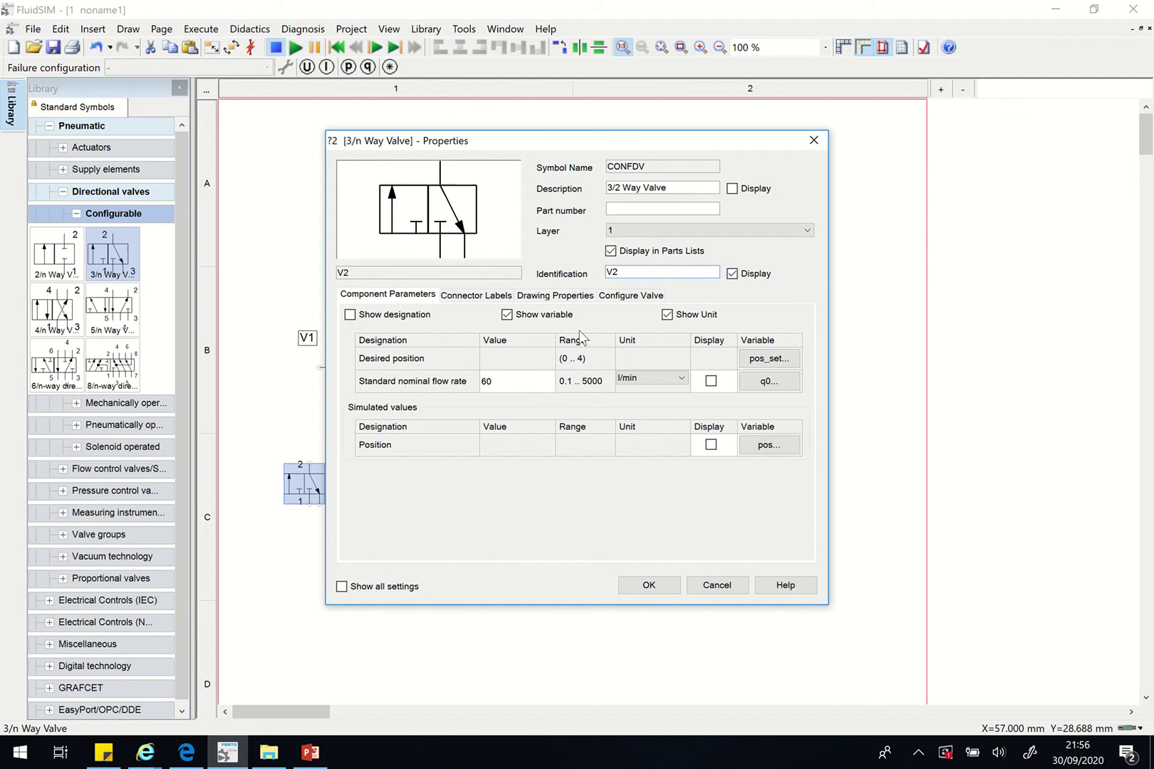
# Configure V2 with manual actuation on the left and spring return on the right
pyautogui.click(626, 297)
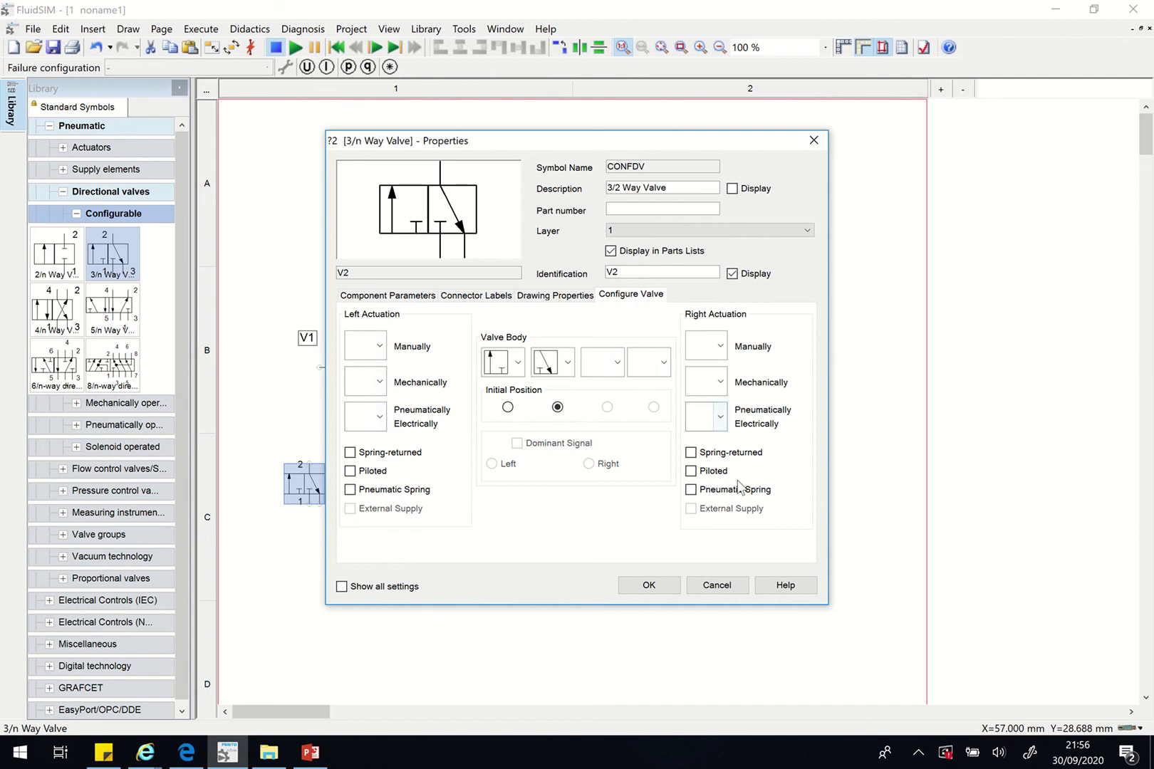
pyautogui.click(378, 349)
pyautogui.click(363, 408)
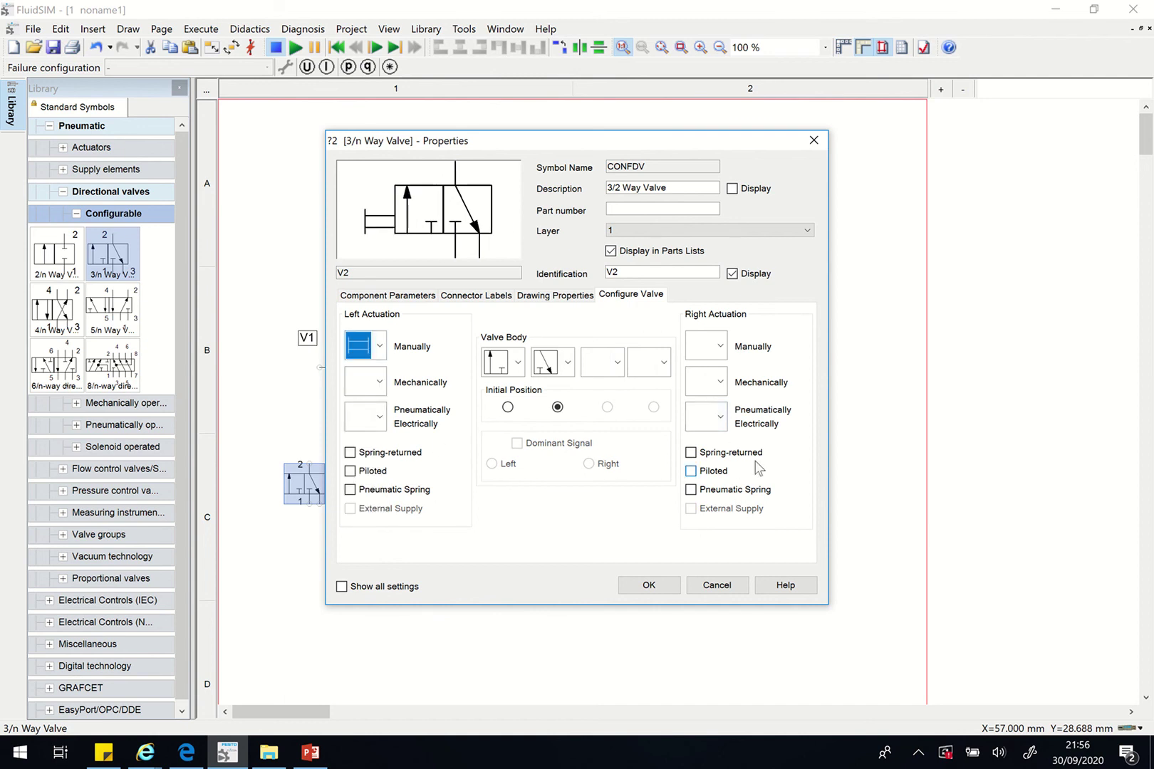
pyautogui.click(690, 453)
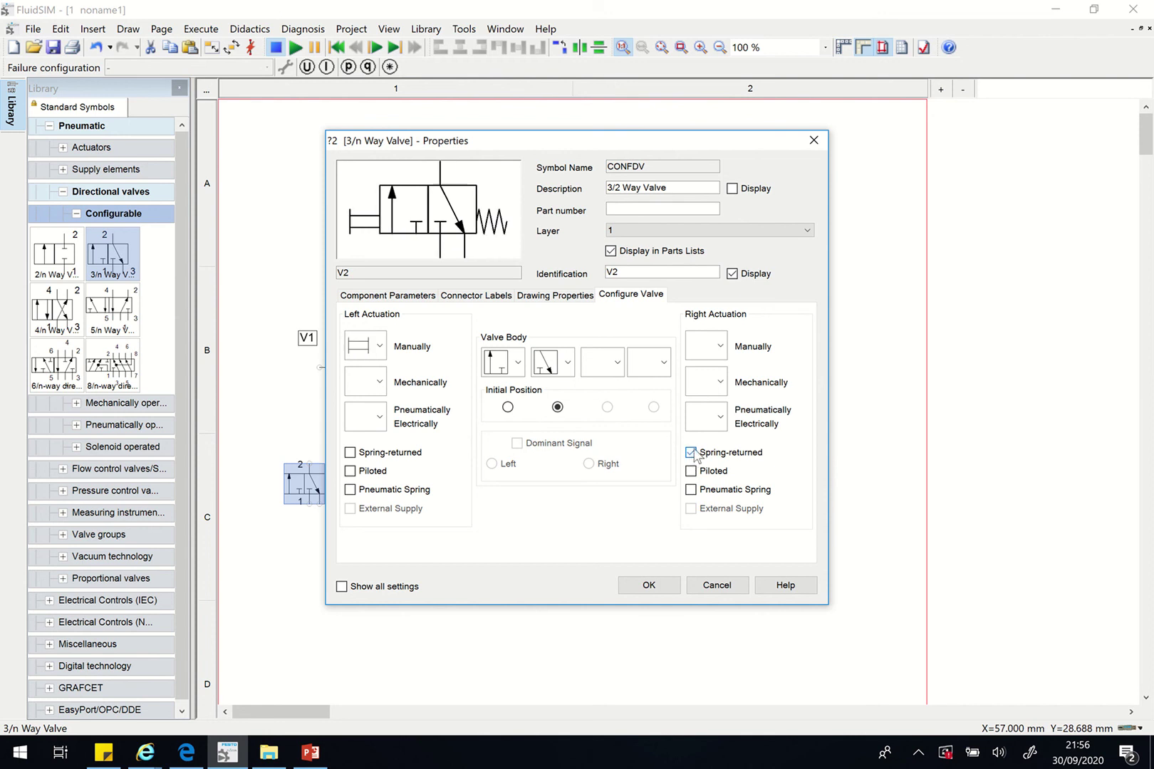
pyautogui.click(650, 591)
pyautogui.click(317, 542)
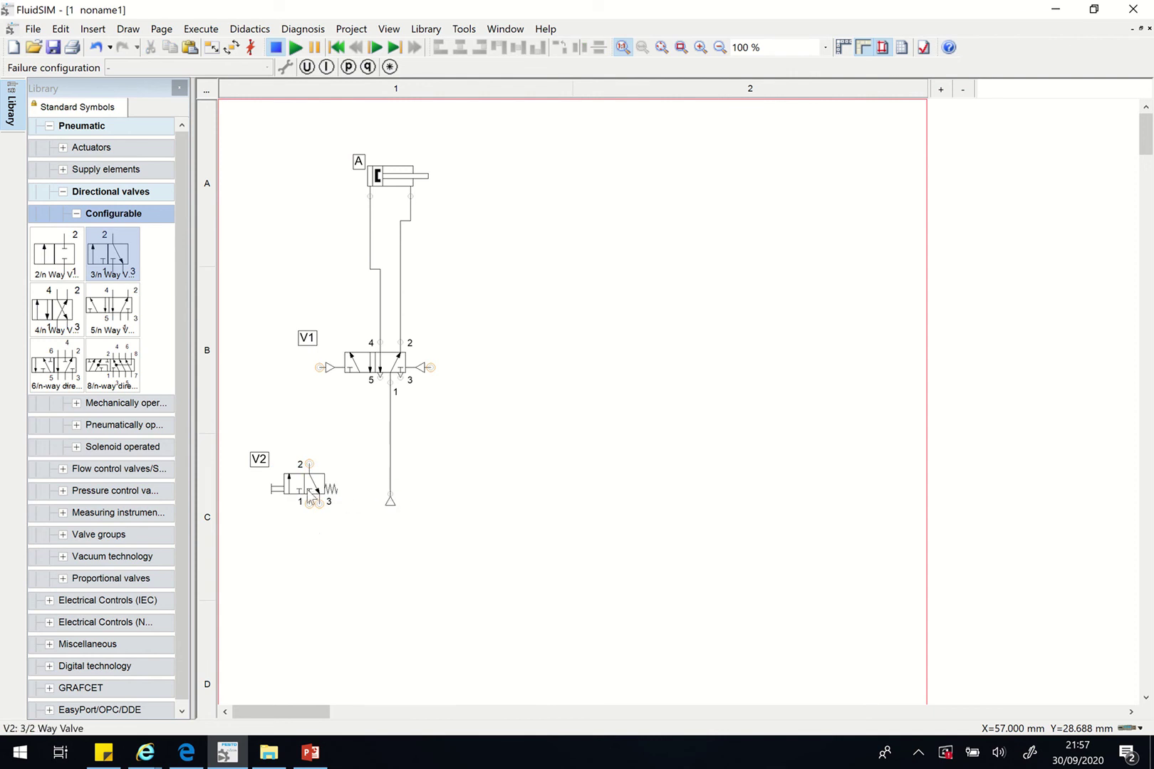
# Connect V2's port 1 to the supply line and nudge V2 slightly upward
pyautogui.moveTo(250, 418); pyautogui.dragTo(335, 534)
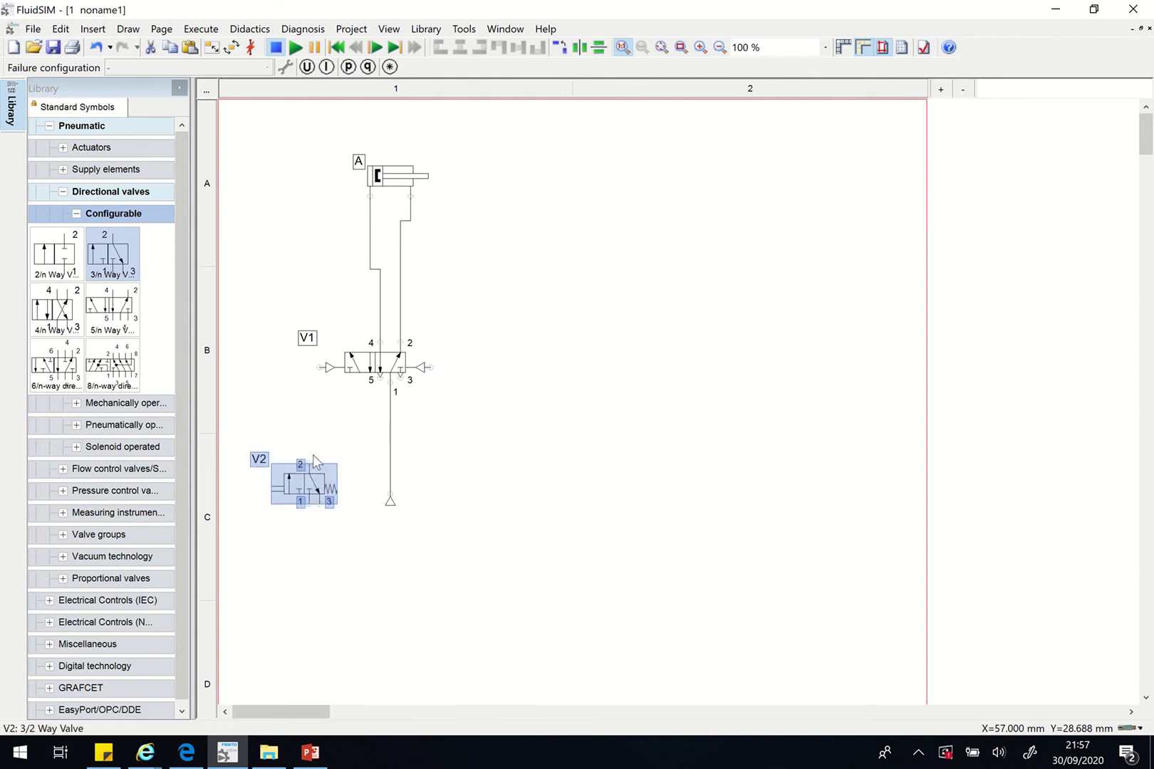
pyautogui.click(611, 470)
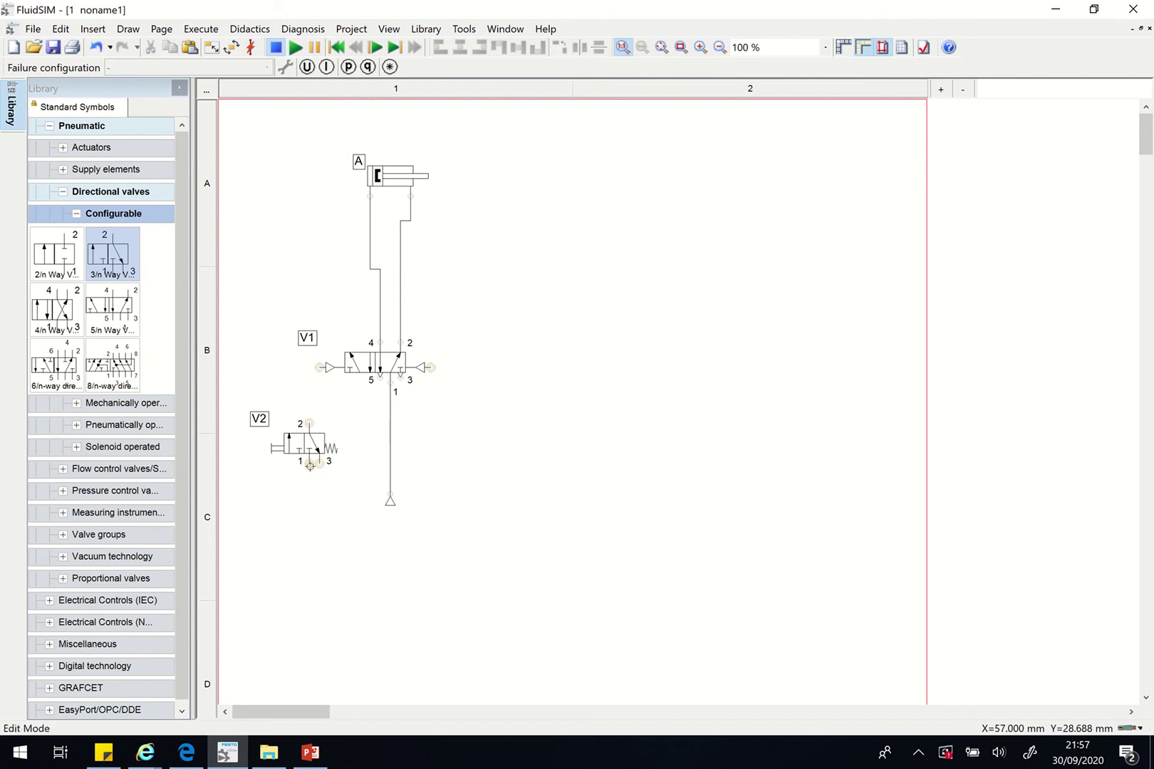
pyautogui.moveTo(309, 463); pyautogui.dragTo(390, 474)
pyautogui.moveTo(312, 458); pyautogui.dragTo(311, 447)
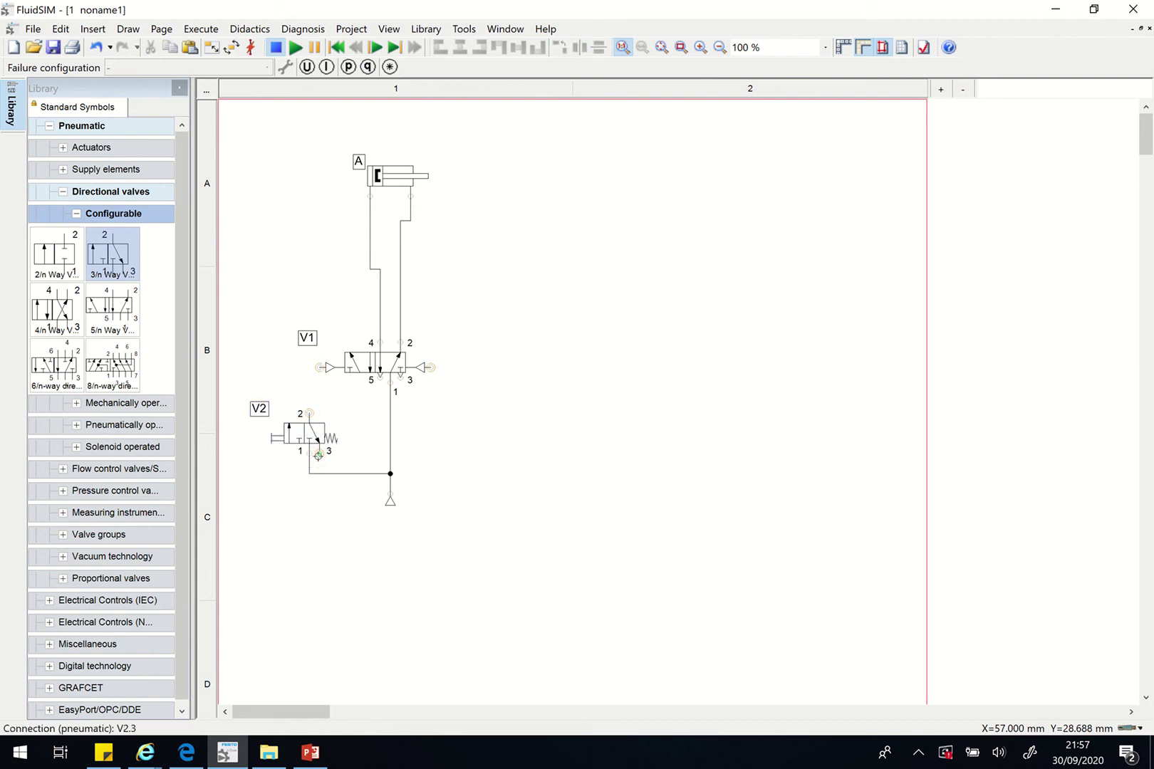
# Fit an exhaust terminator on V2's port 3 and pipe port 2 to V1's left pilot
pyautogui.doubleClick(318, 454)
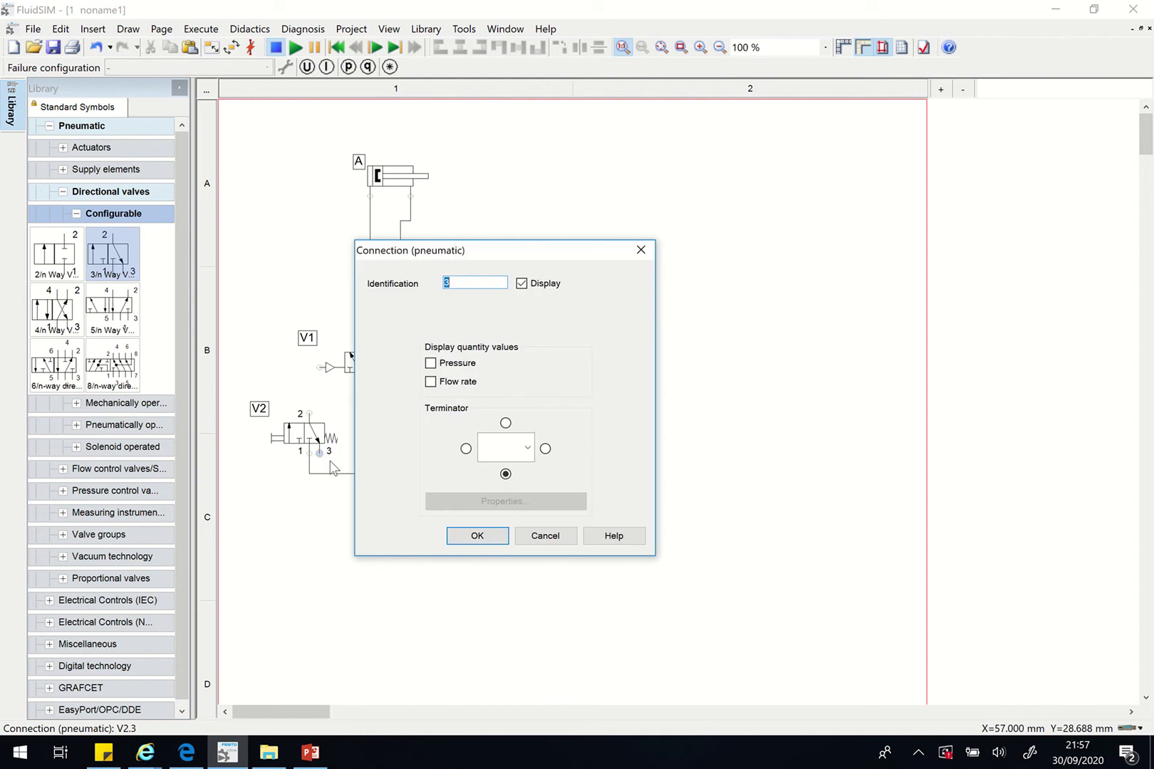
pyautogui.click(527, 448)
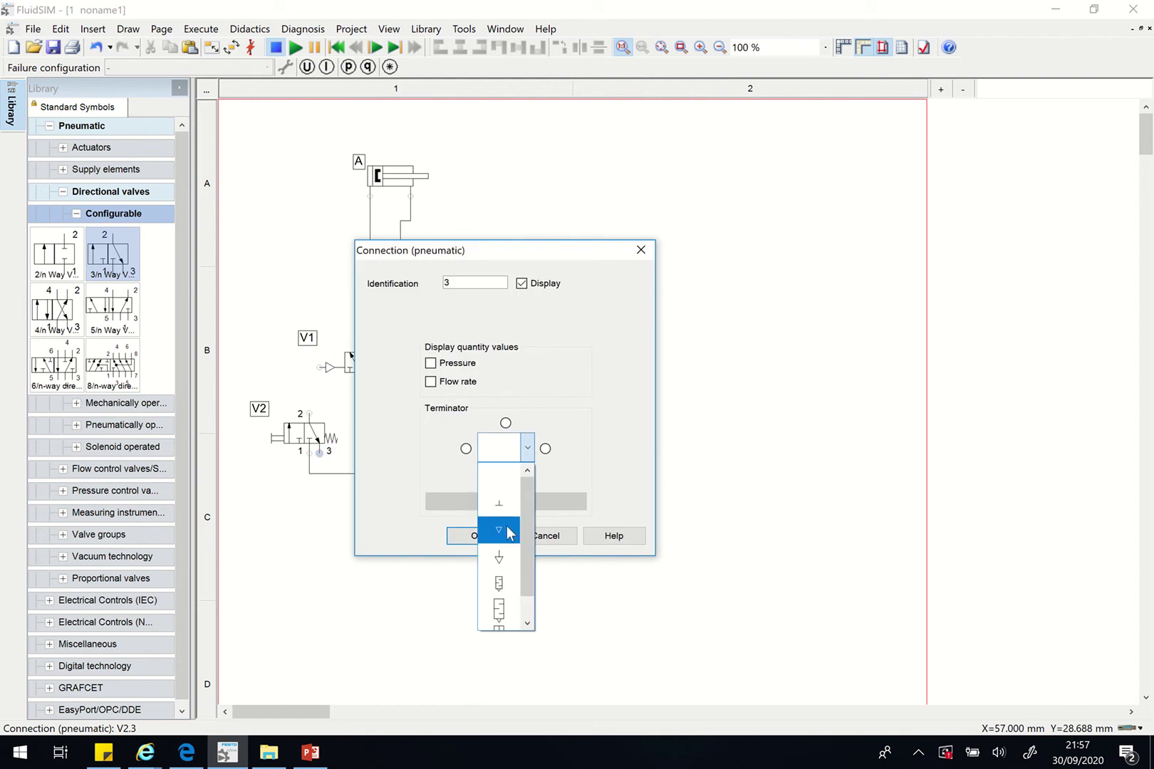
pyautogui.click(508, 532)
pyautogui.click(474, 535)
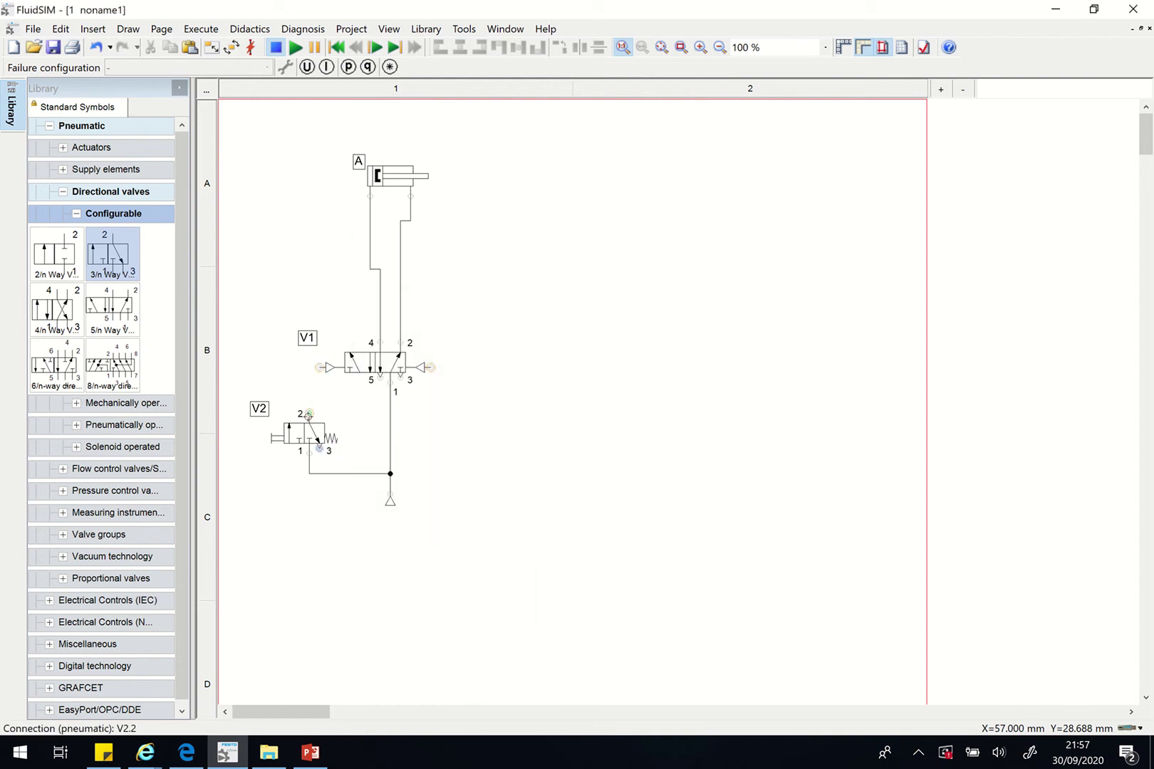
pyautogui.moveTo(308, 414)
pyautogui.mouseDown()
pyautogui.moveTo(326, 368)
pyautogui.moveTo(287, 361)
pyautogui.moveTo(305, 390)
pyautogui.moveTo(315, 368)
pyautogui.mouseUp()
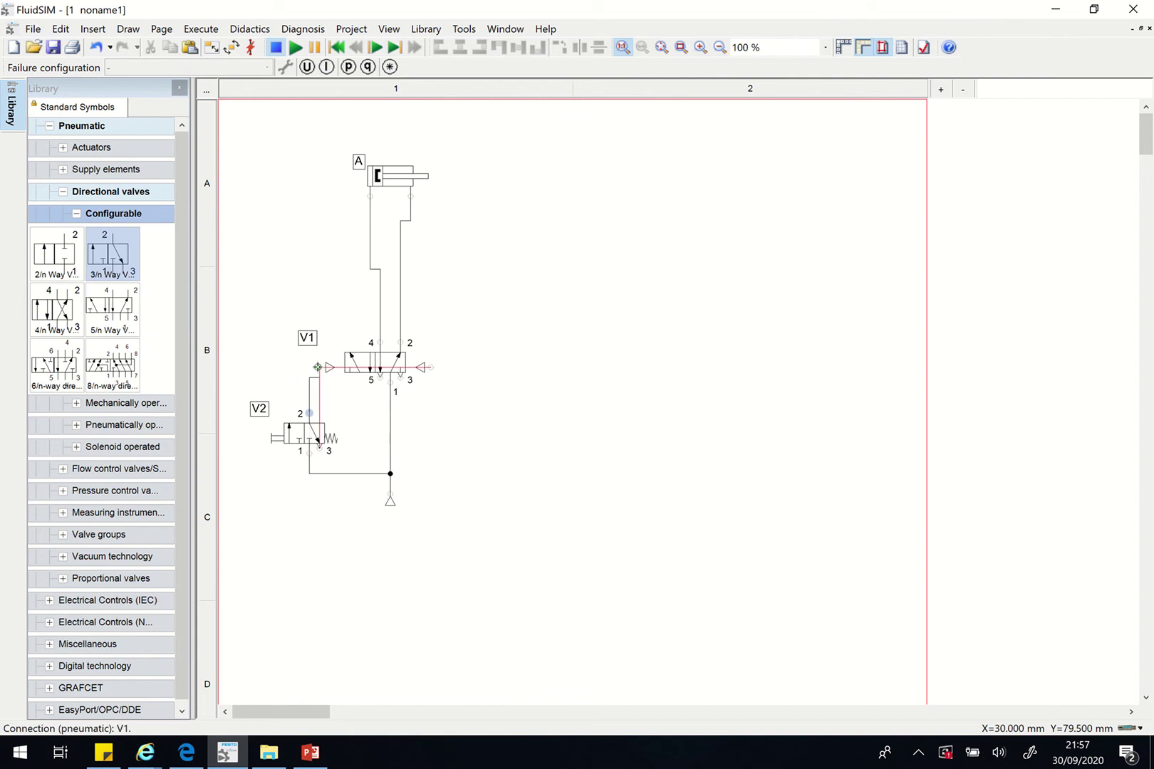
# Copy the manual 3/2 valve V2 to the clipboard
pyautogui.click(313, 440)
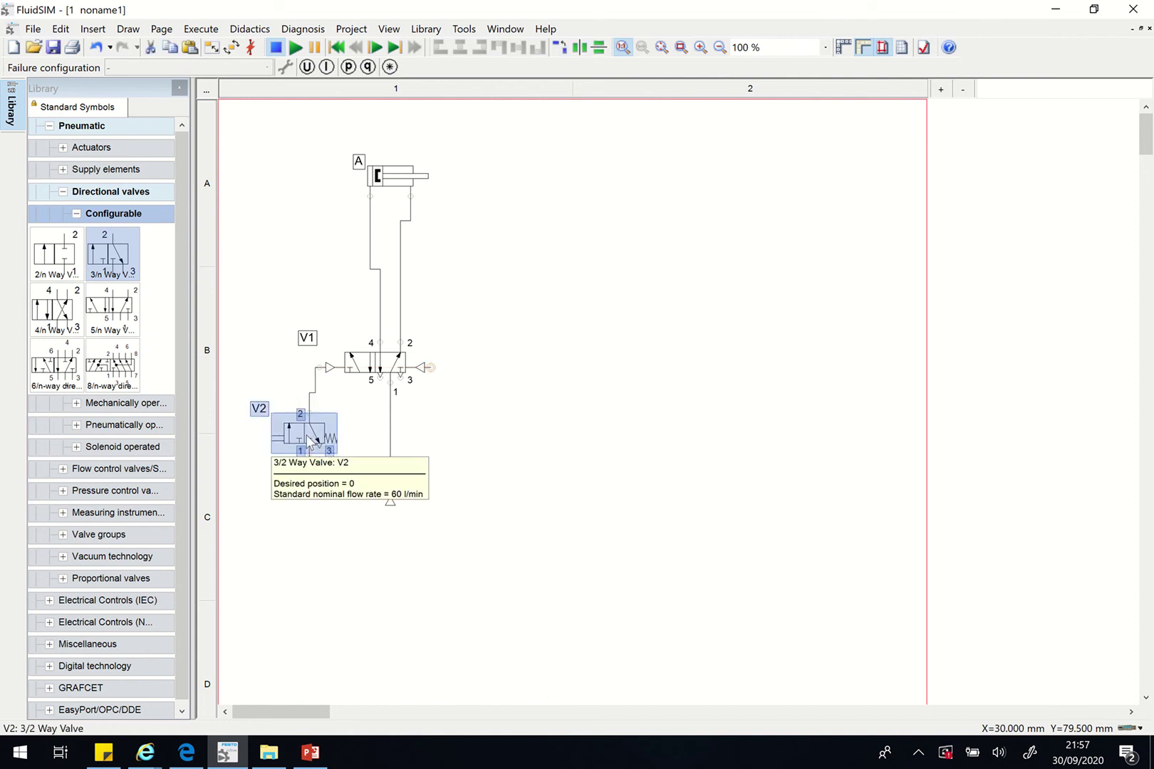
pyautogui.rightClick(305, 433)
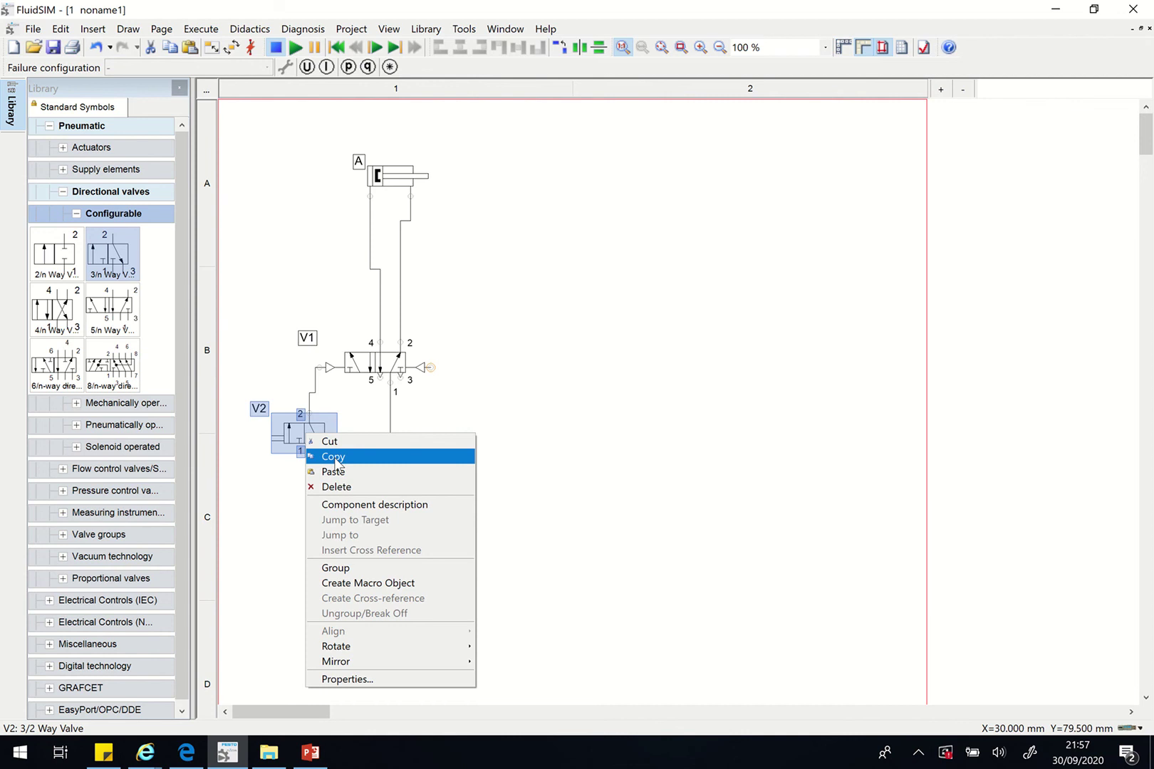
pyautogui.click(268, 462)
pyautogui.click(287, 511)
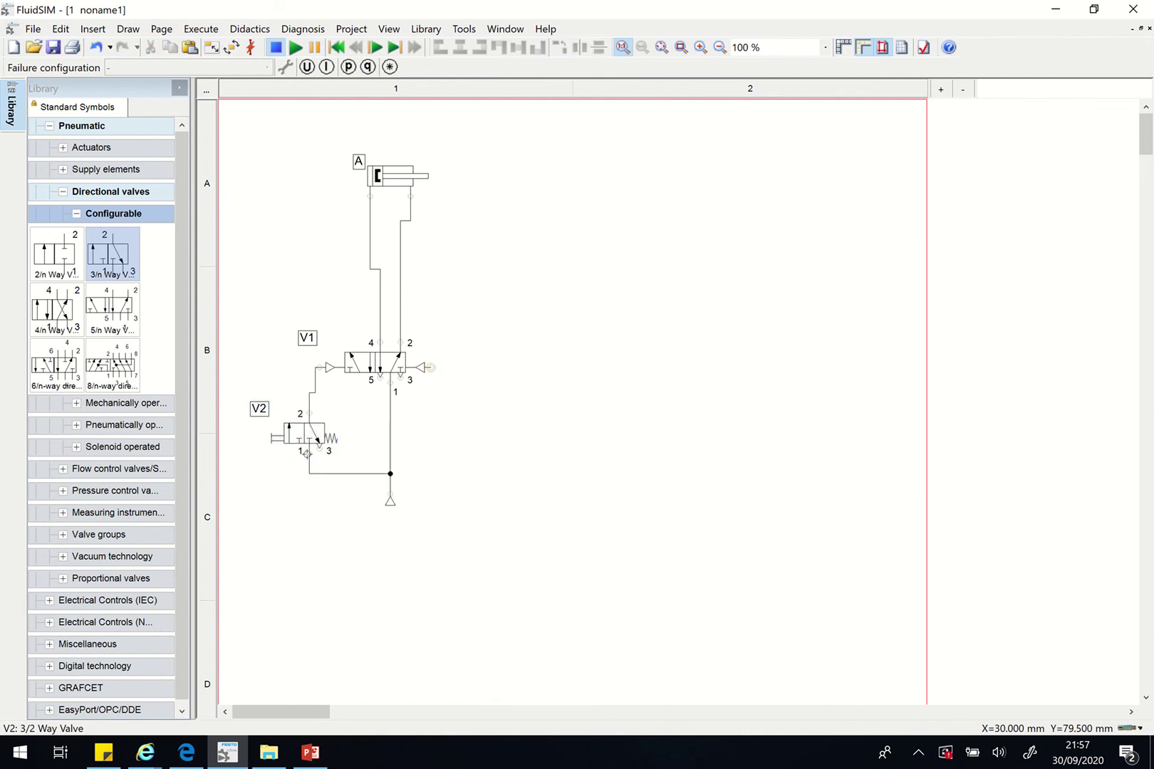
pyautogui.click(308, 441)
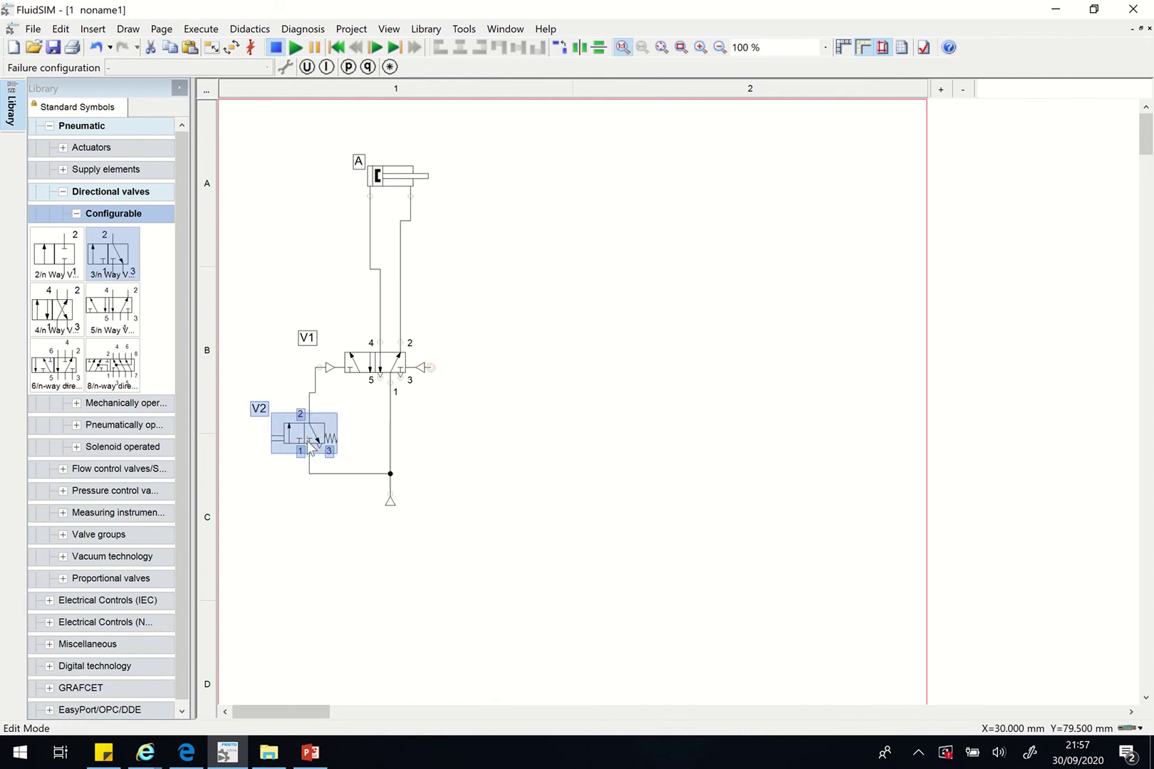
pyautogui.rightClick(308, 437)
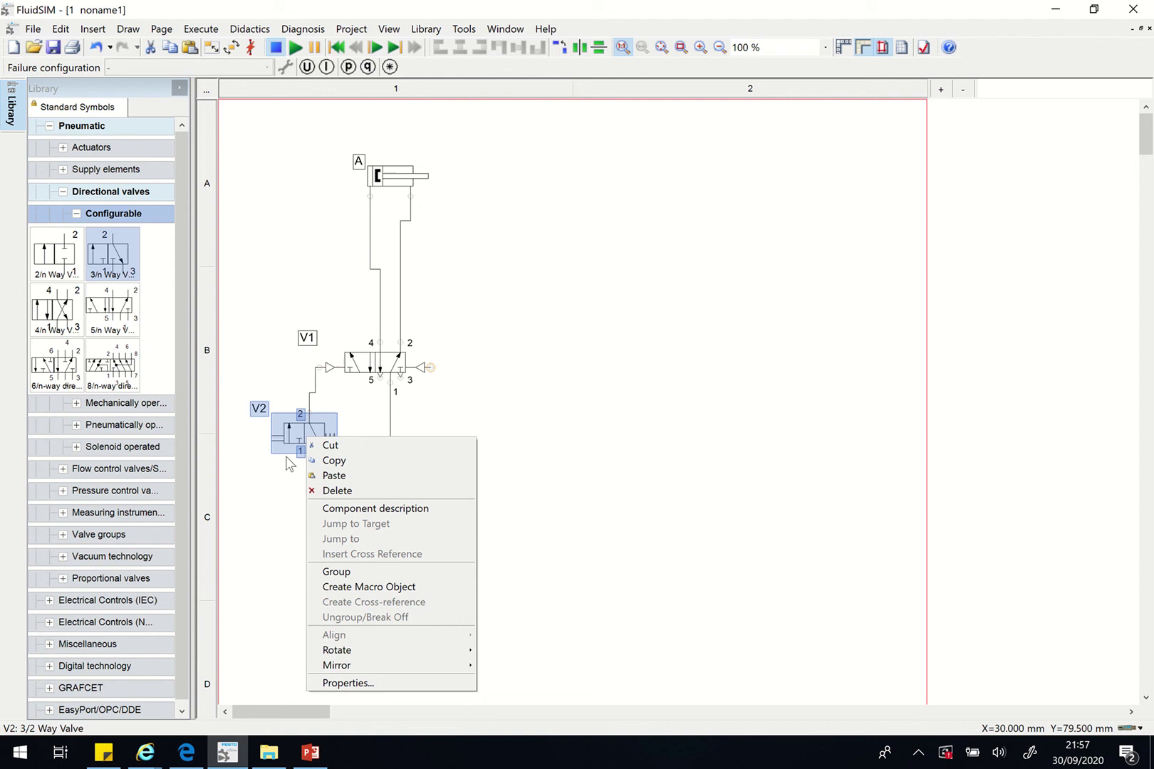
pyautogui.click(268, 497)
pyautogui.click(305, 438)
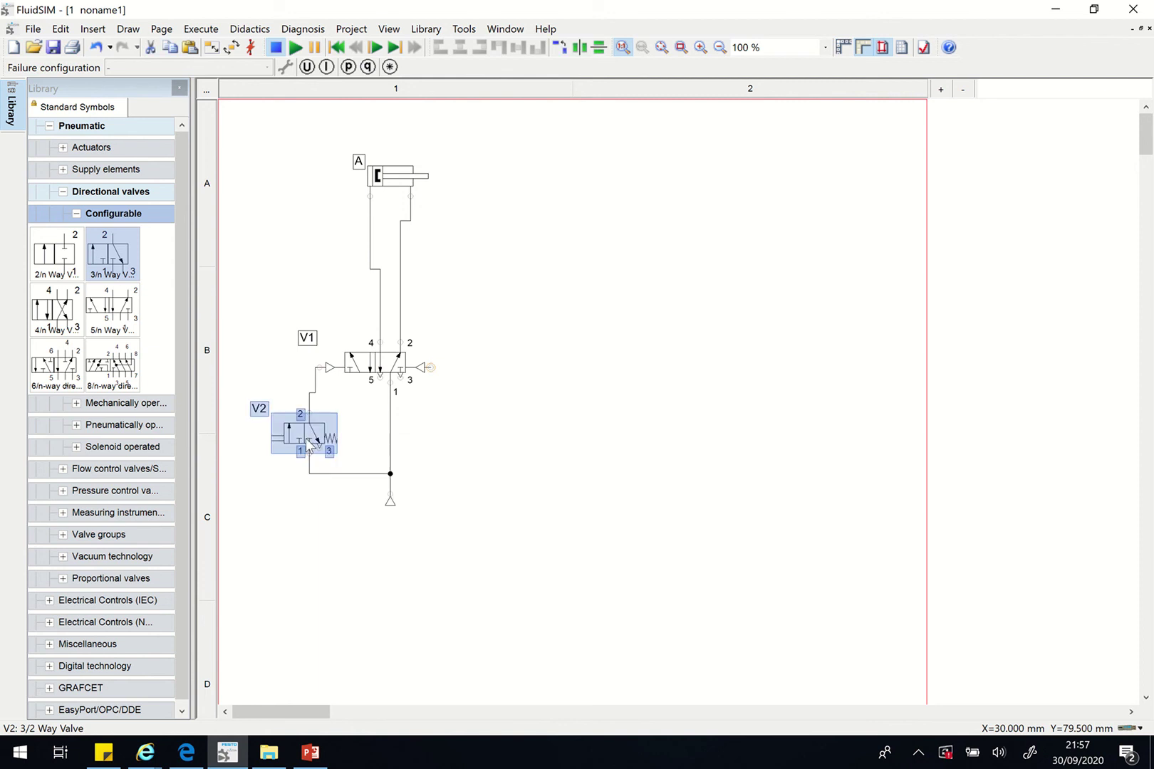
pyautogui.rightClick(306, 435)
pyautogui.click(350, 459)
# Paste the copy as V3 right of the circuit and pipe its port 2 to V1's right pilot
pyautogui.click(541, 421)
pyautogui.rightClick(542, 420)
pyautogui.click(568, 456)
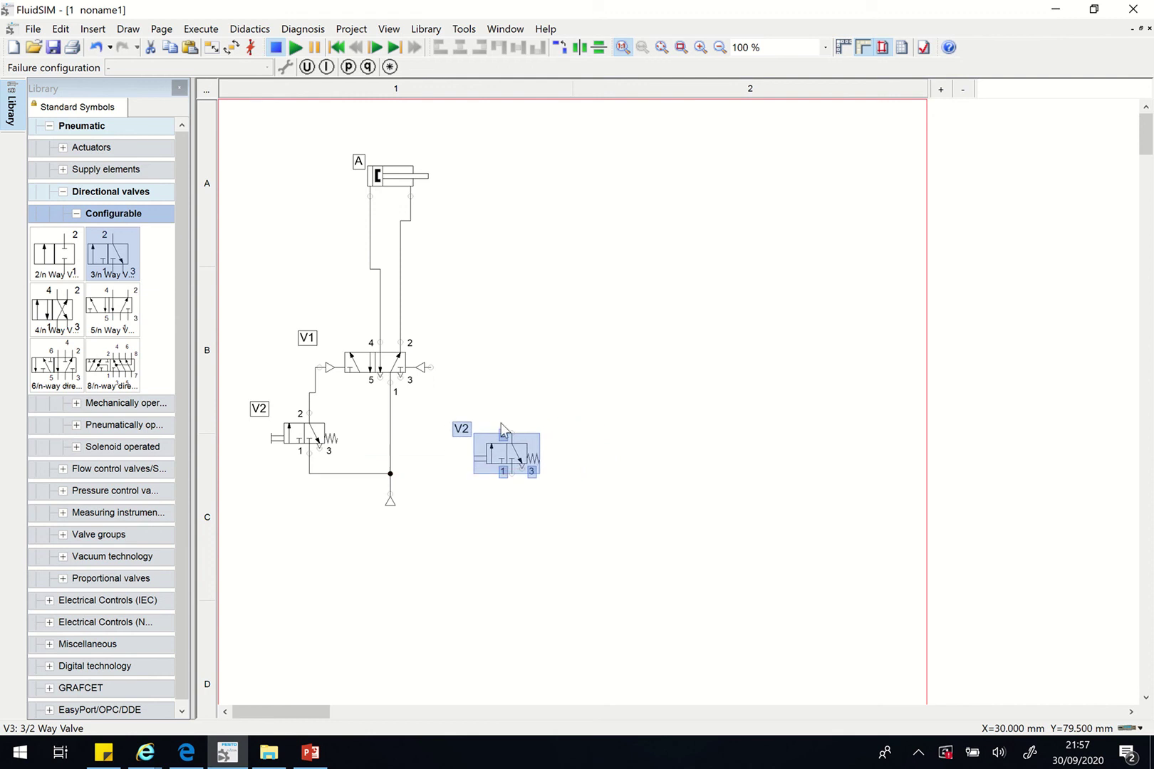
pyautogui.click(449, 424)
pyautogui.moveTo(430, 366)
pyautogui.mouseDown()
pyautogui.moveTo(508, 399)
pyautogui.moveTo(513, 434)
pyautogui.mouseUp()
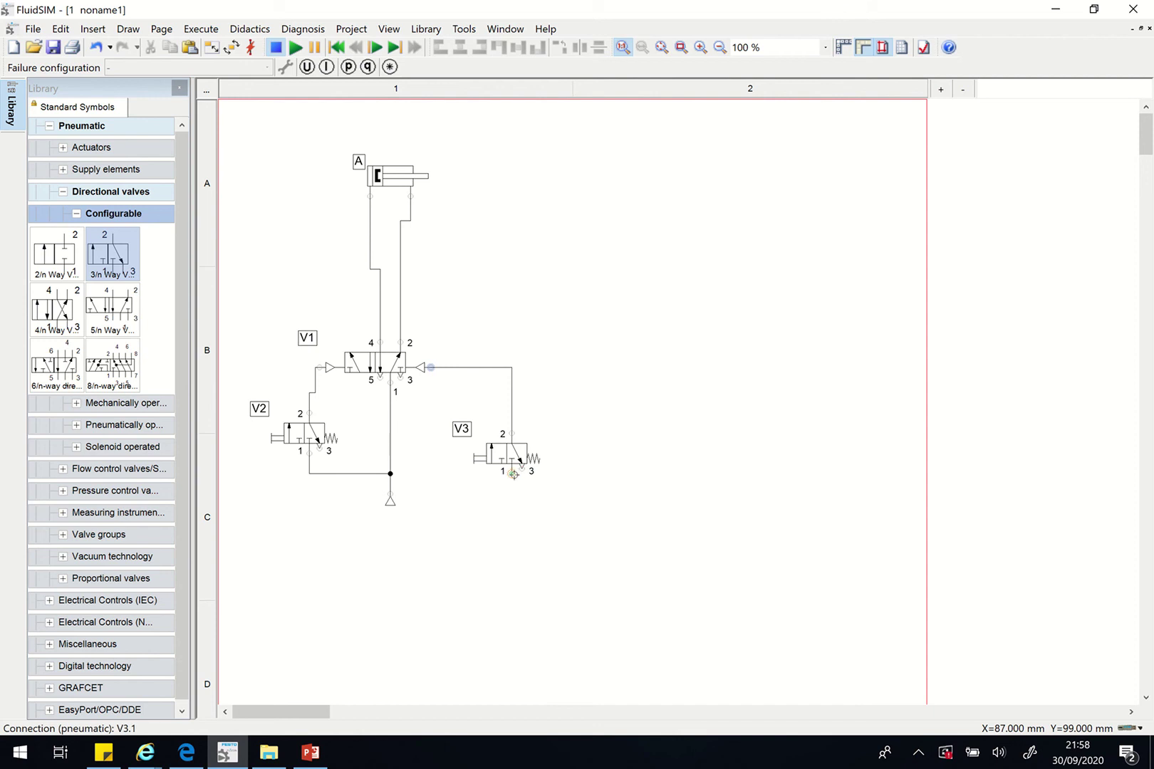
# Pipe V3's port 1 into the air supply line junction below V1
pyautogui.moveTo(513, 475); pyautogui.dragTo(390, 473)
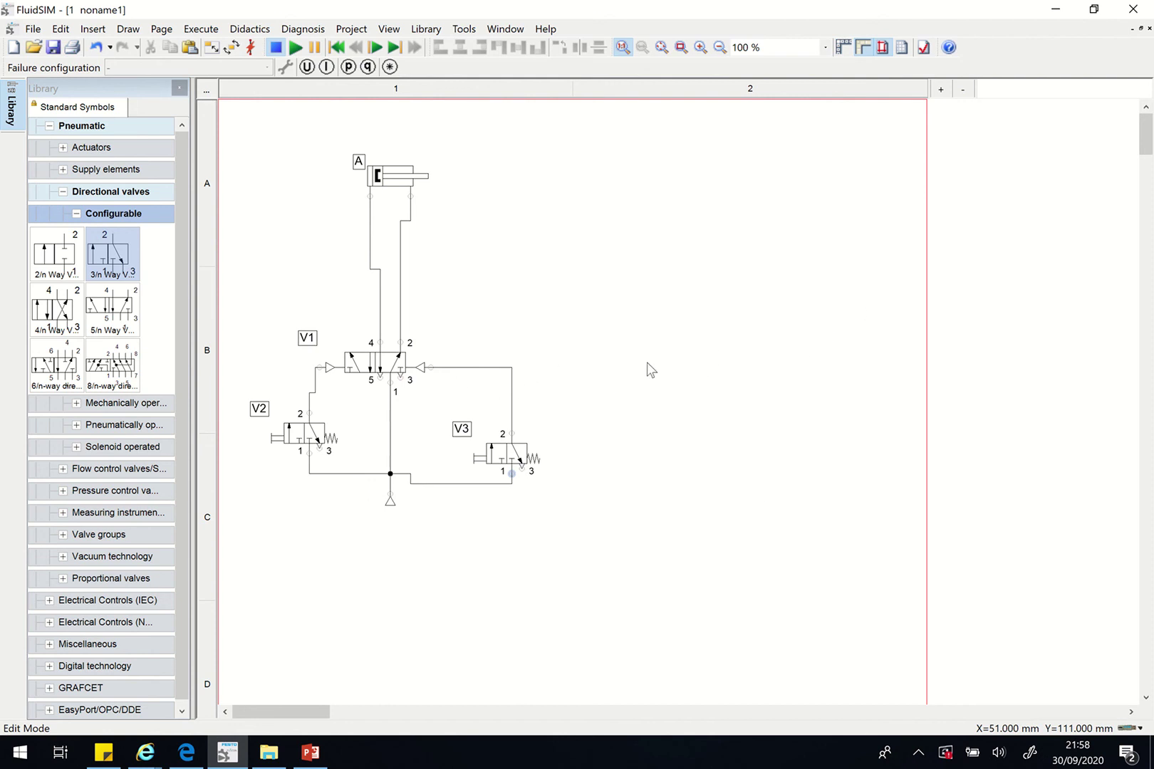
# Insert a parts list table listing cylinder A, the supply and valves V1–V3 at the sheet's top
pyautogui.click(95, 31)
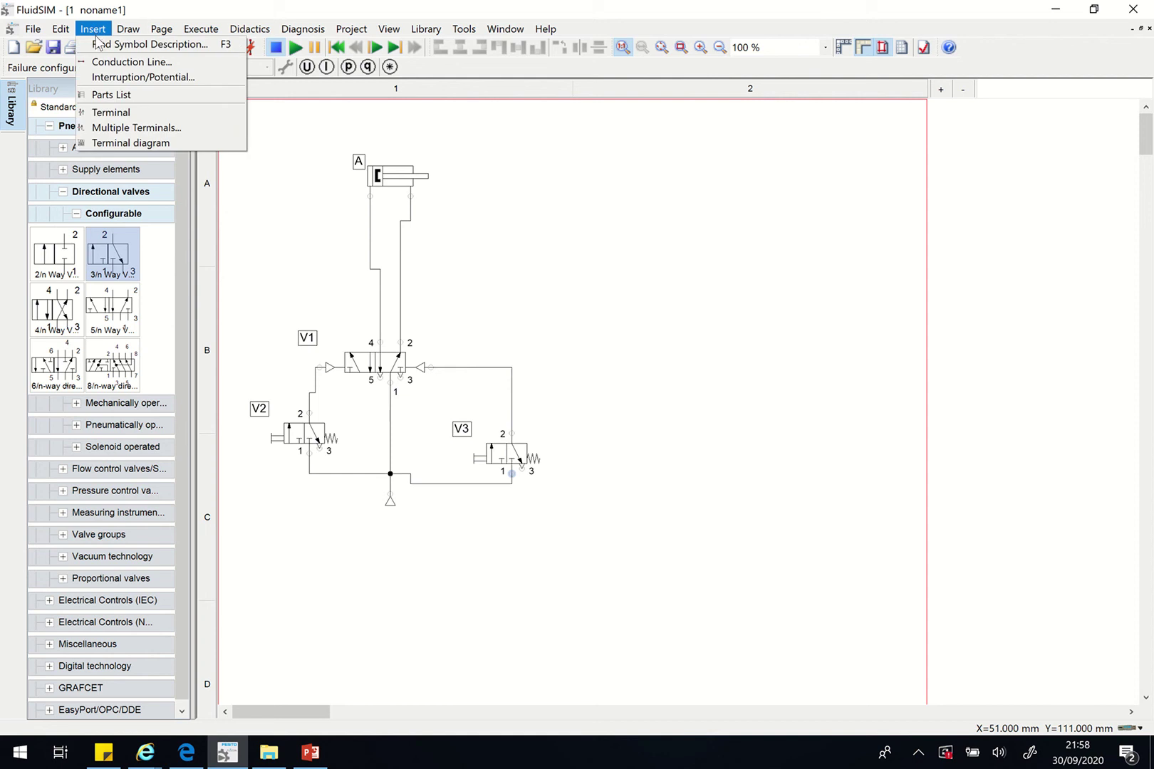
pyautogui.click(111, 95)
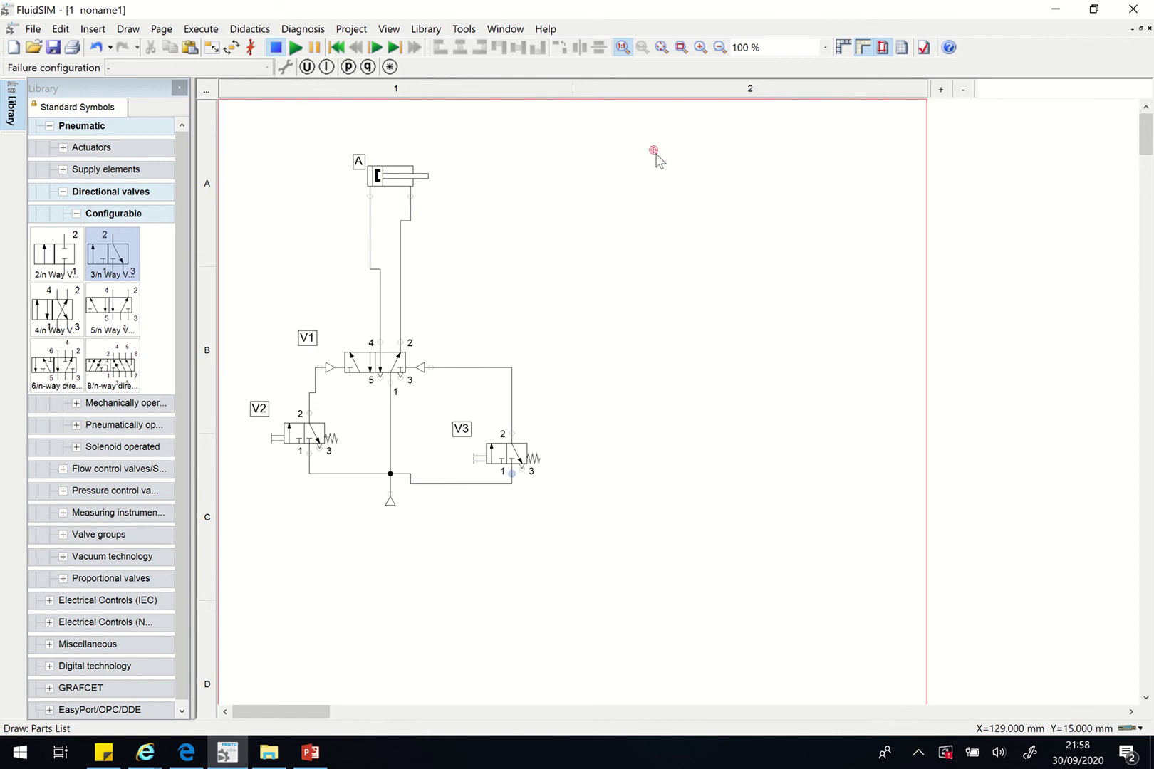
pyautogui.click(654, 151)
pyautogui.moveTo(692, 202); pyautogui.dragTo(518, 171)
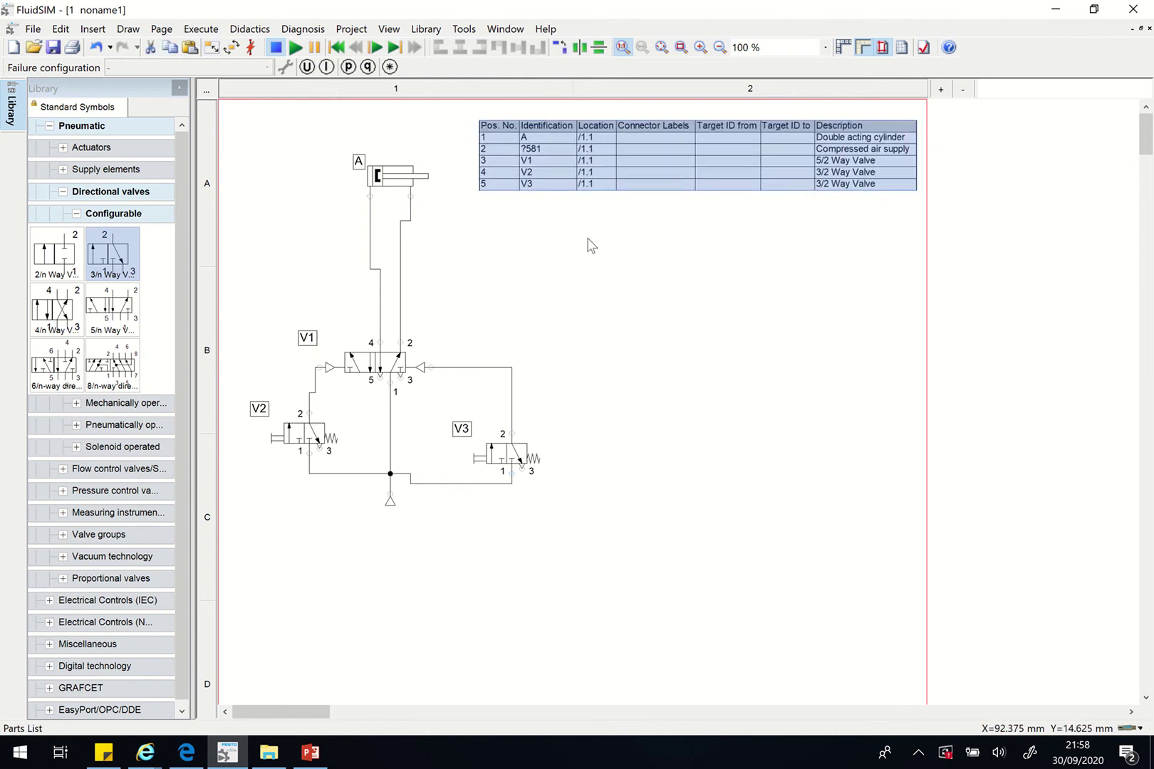
pyautogui.click(644, 230)
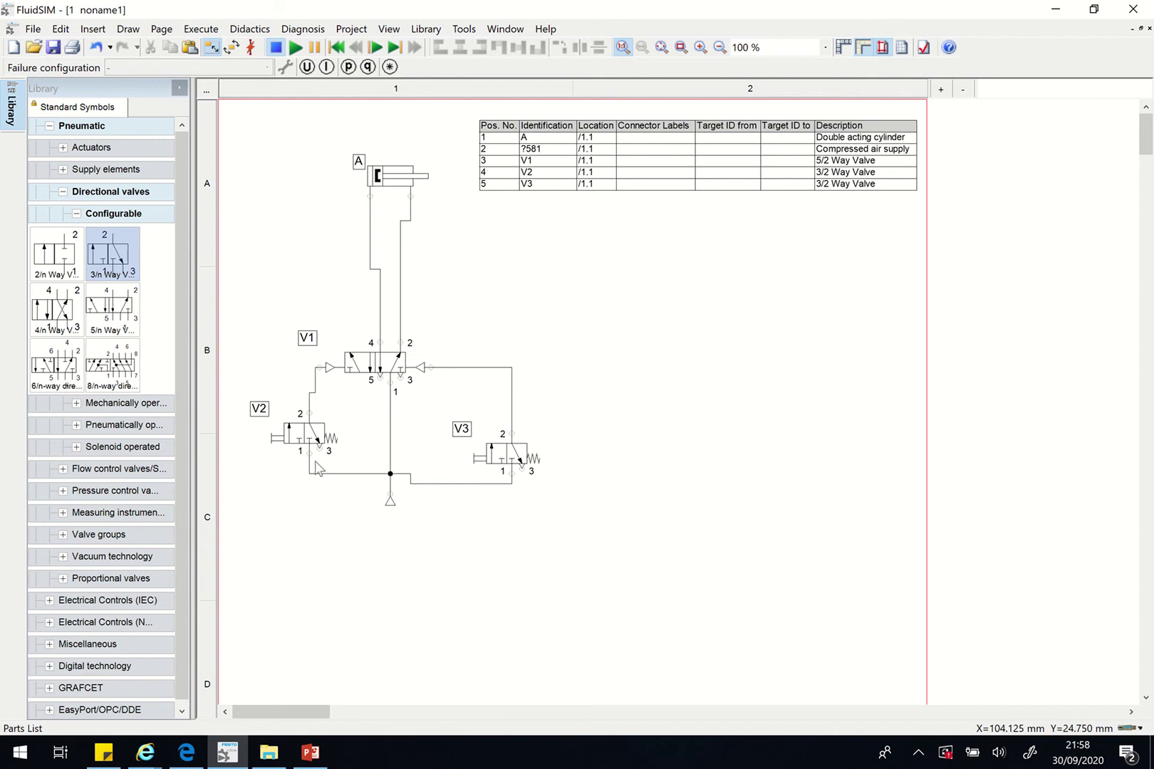
# Change the air supply's identification from ?581 to Z
pyautogui.click(390, 507)
pyautogui.doubleClick(389, 504)
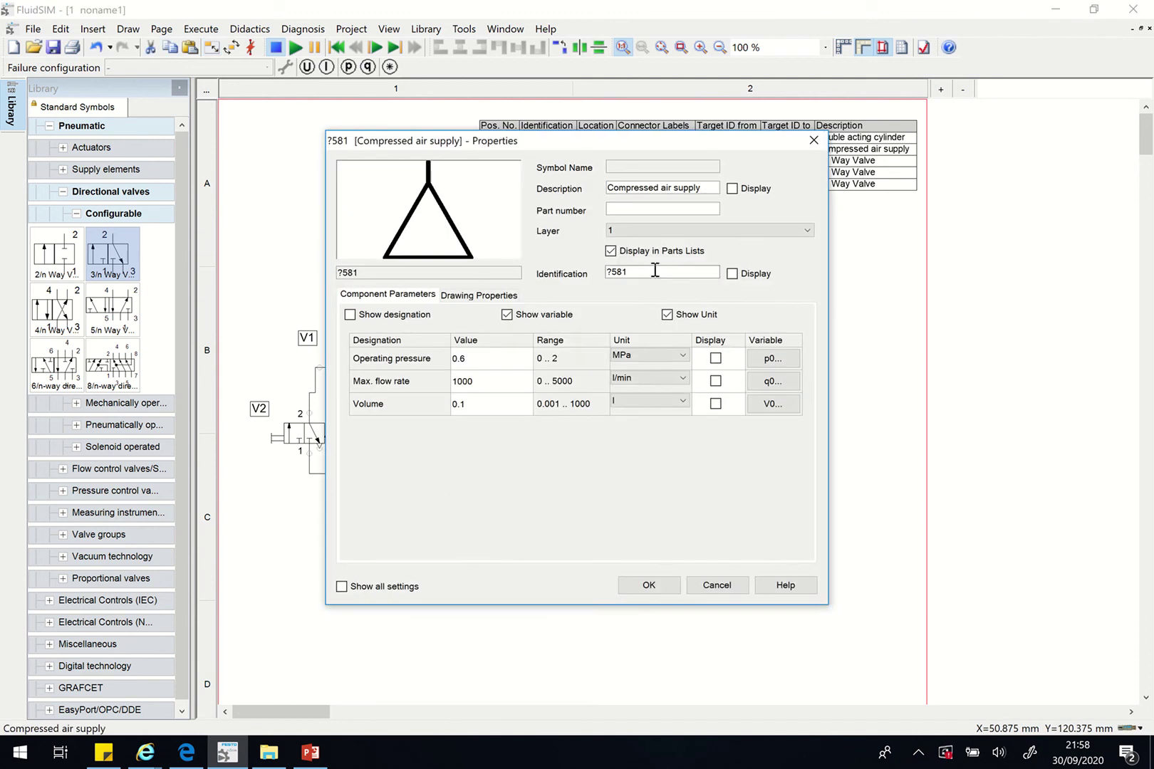
pyautogui.moveTo(655, 267); pyautogui.dragTo(553, 278)
pyautogui.write('Z')
pyautogui.click(650, 585)
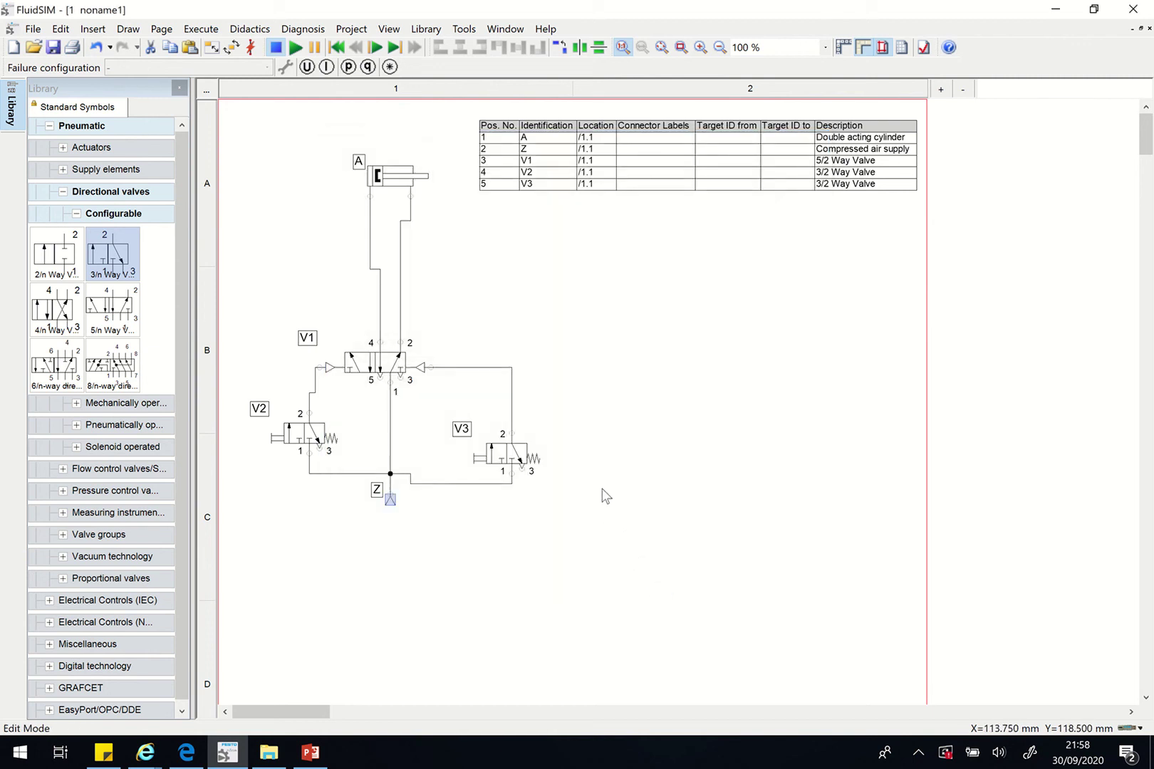
# Open valve V2's properties and close them unchanged
pyautogui.click(302, 443)
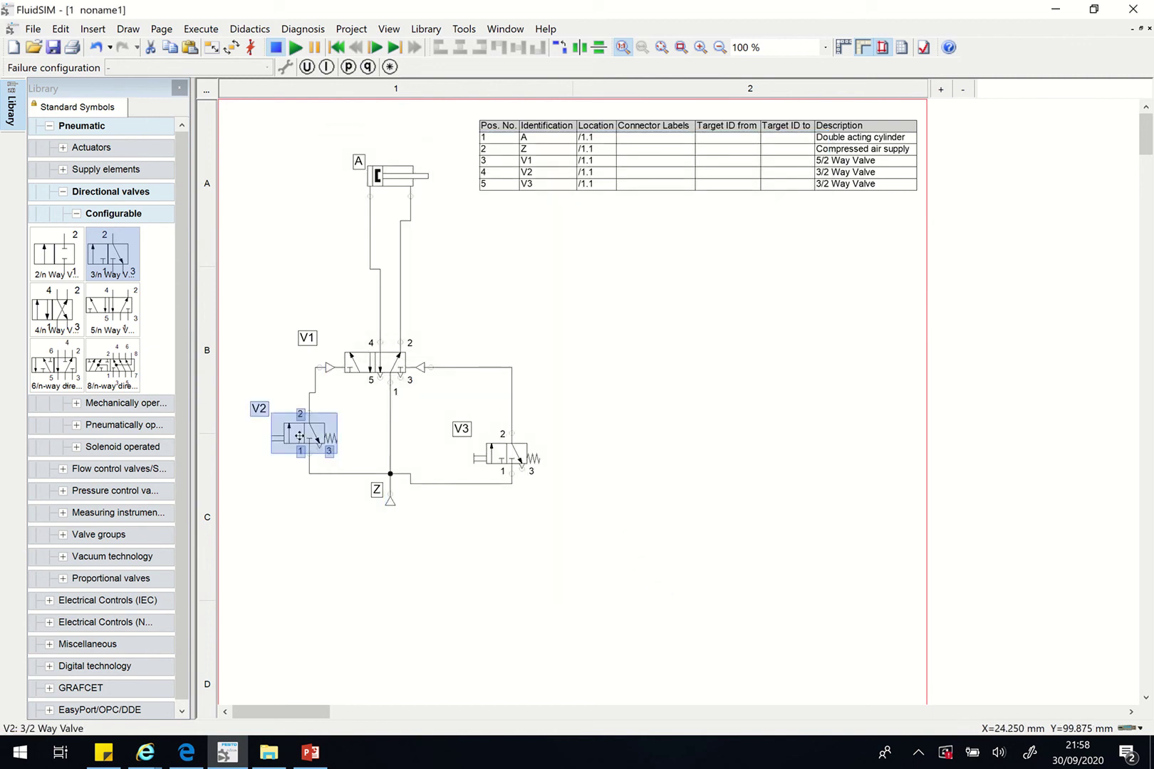
pyautogui.doubleClick(294, 436)
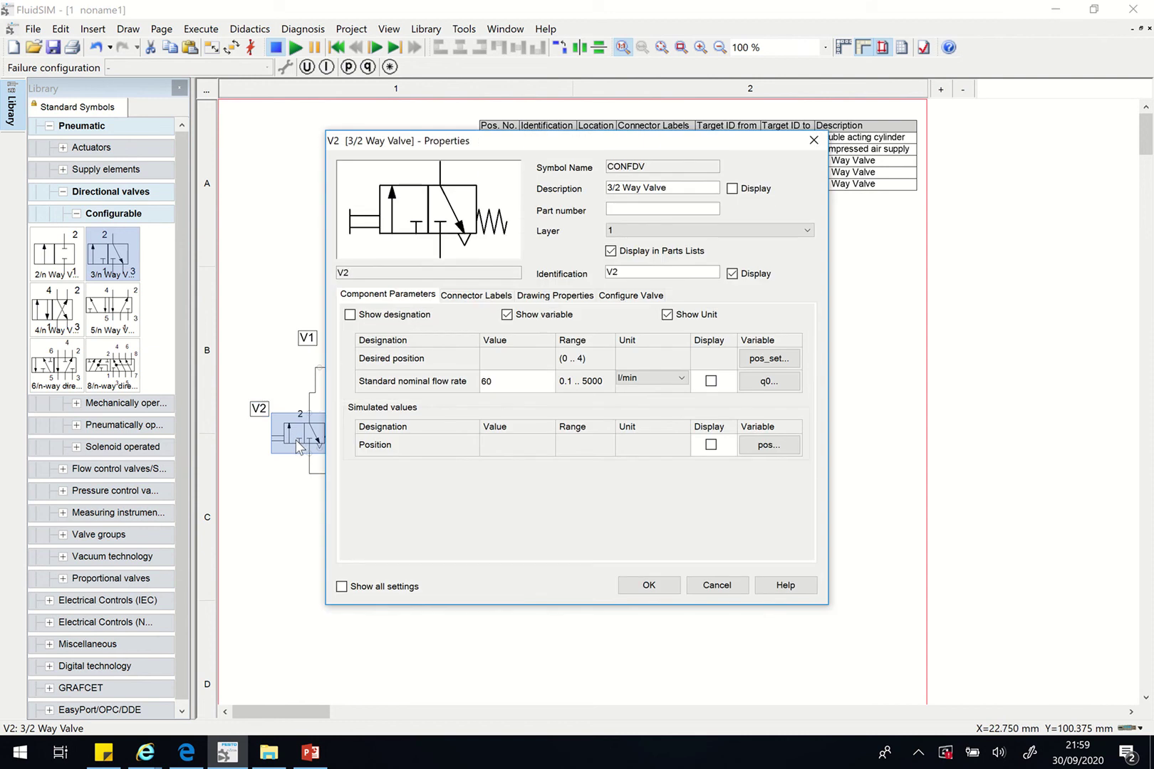
pyautogui.click(648, 585)
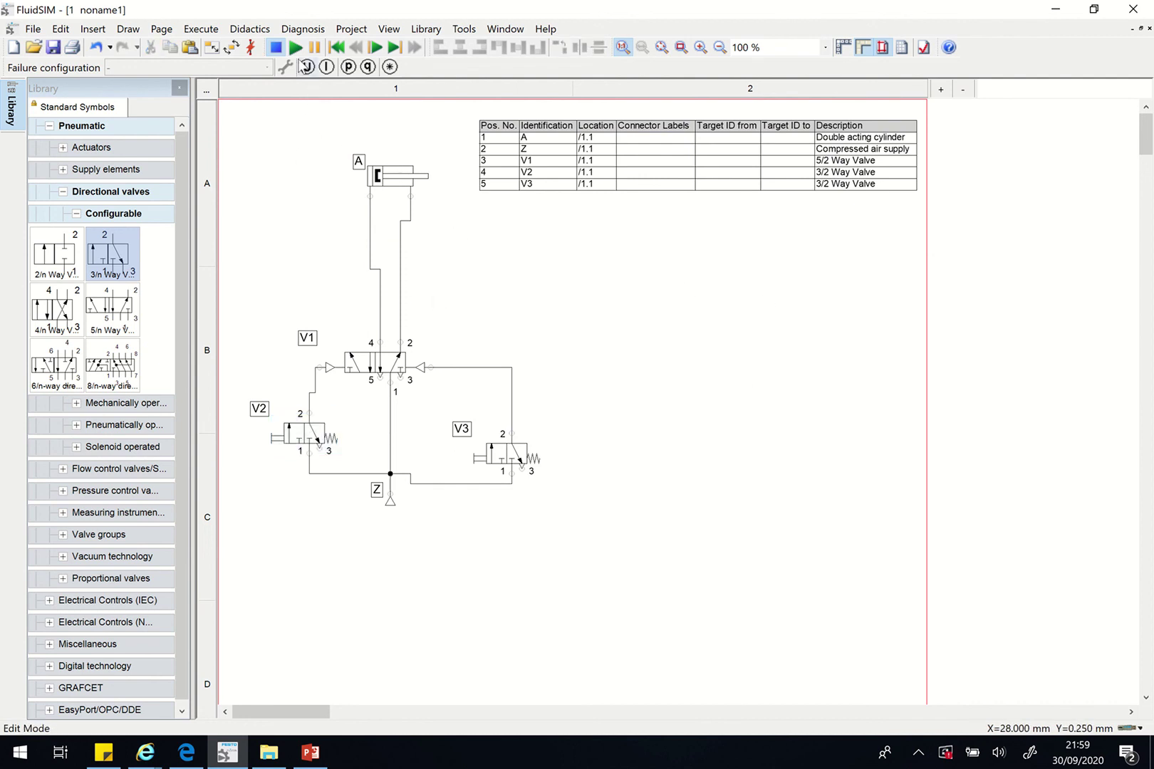
# Simulate the circuit, pressing V2 then V3 twice to extend and retract cylinder A
pyautogui.click(295, 47)
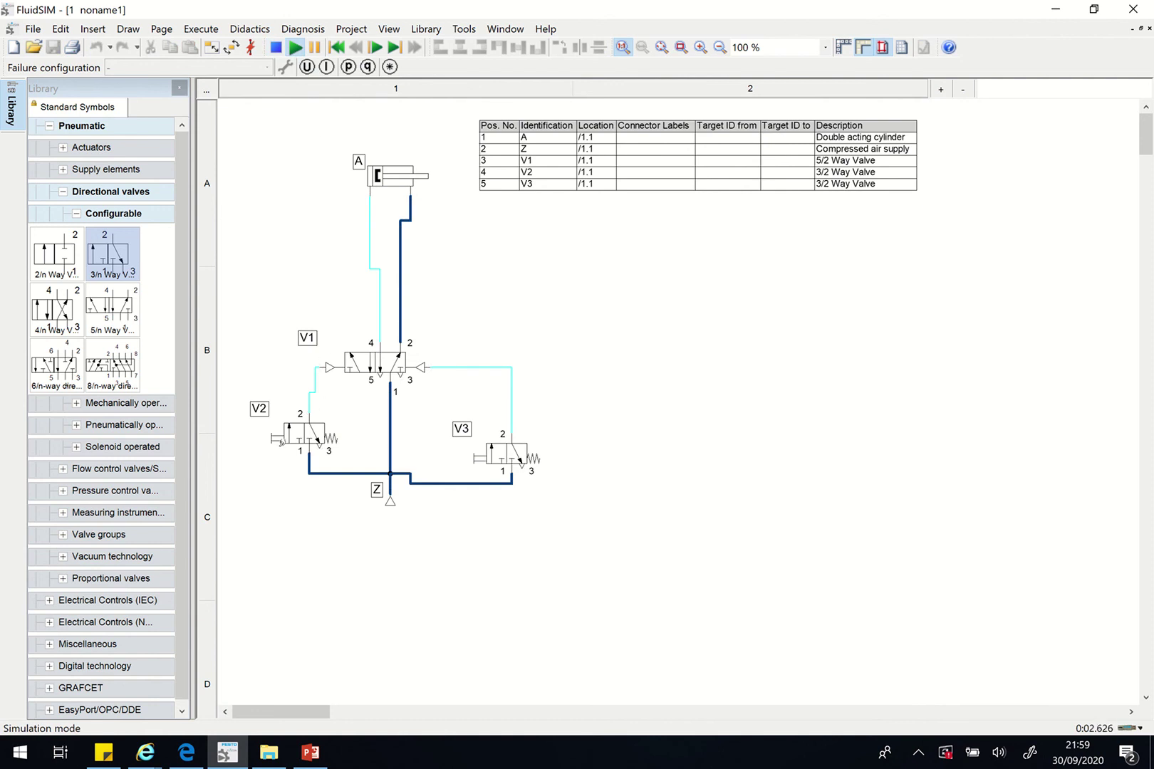
pyautogui.click(282, 442)
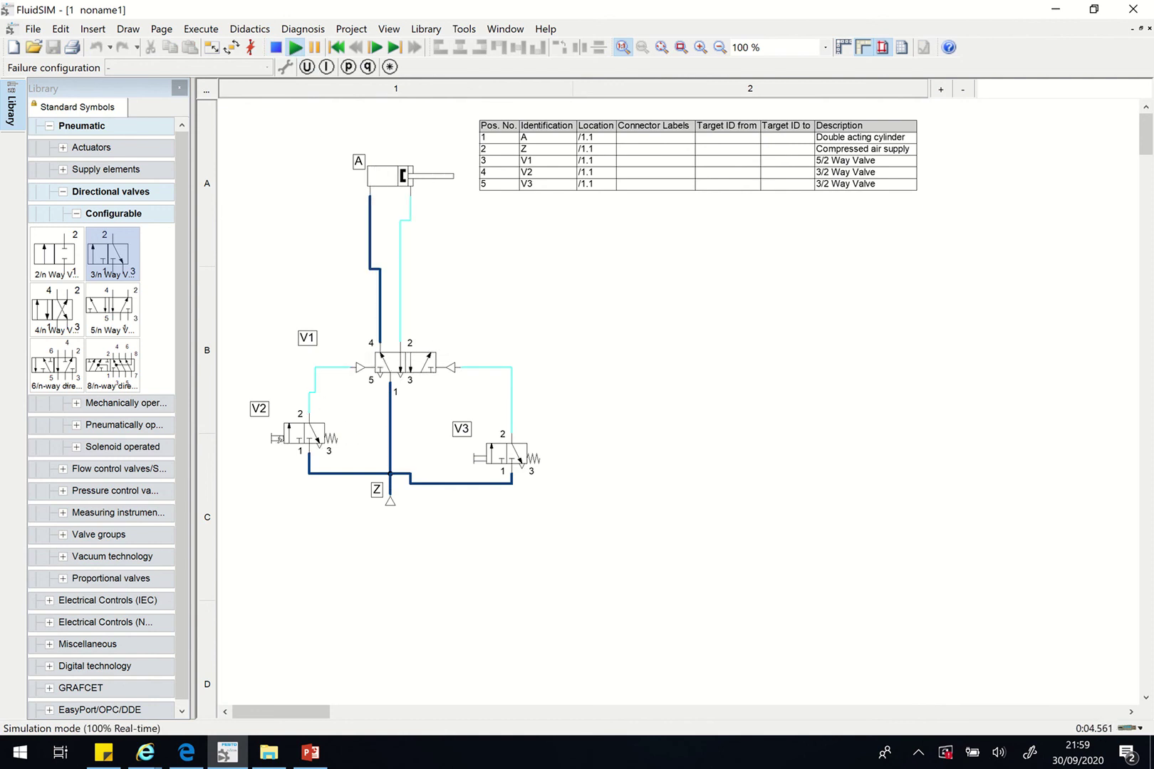
pyautogui.click(499, 459)
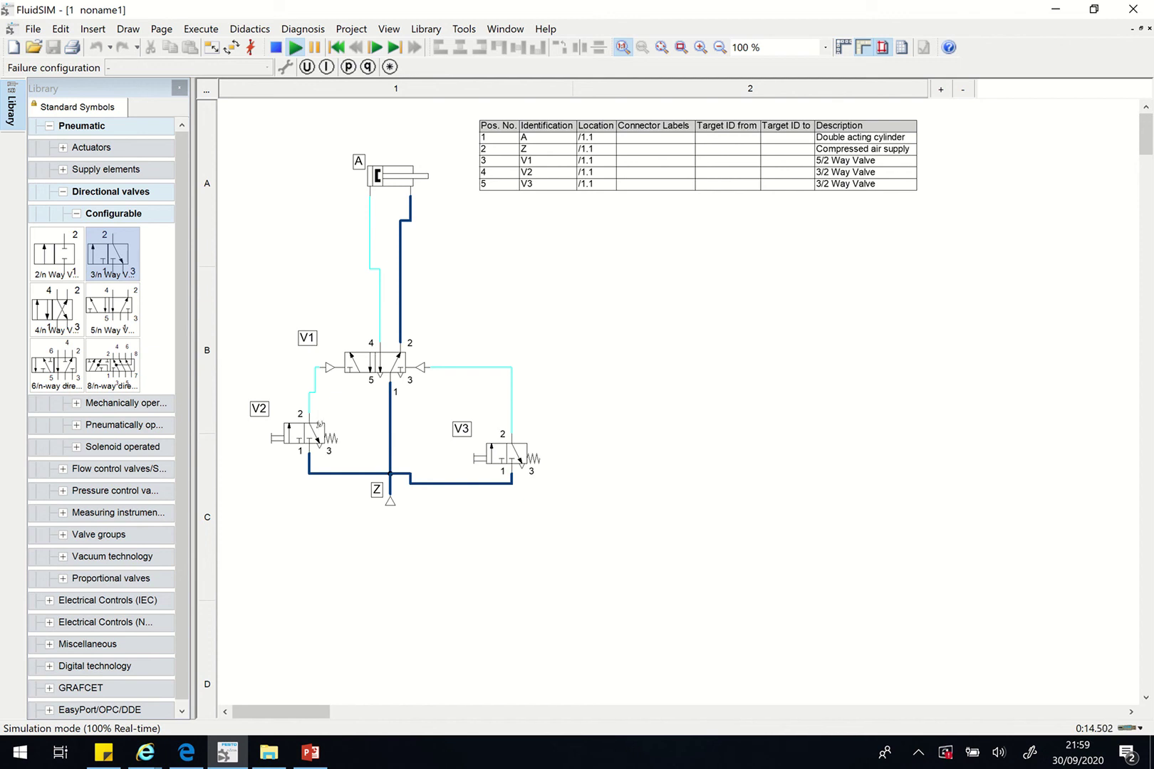
pyautogui.click(320, 425)
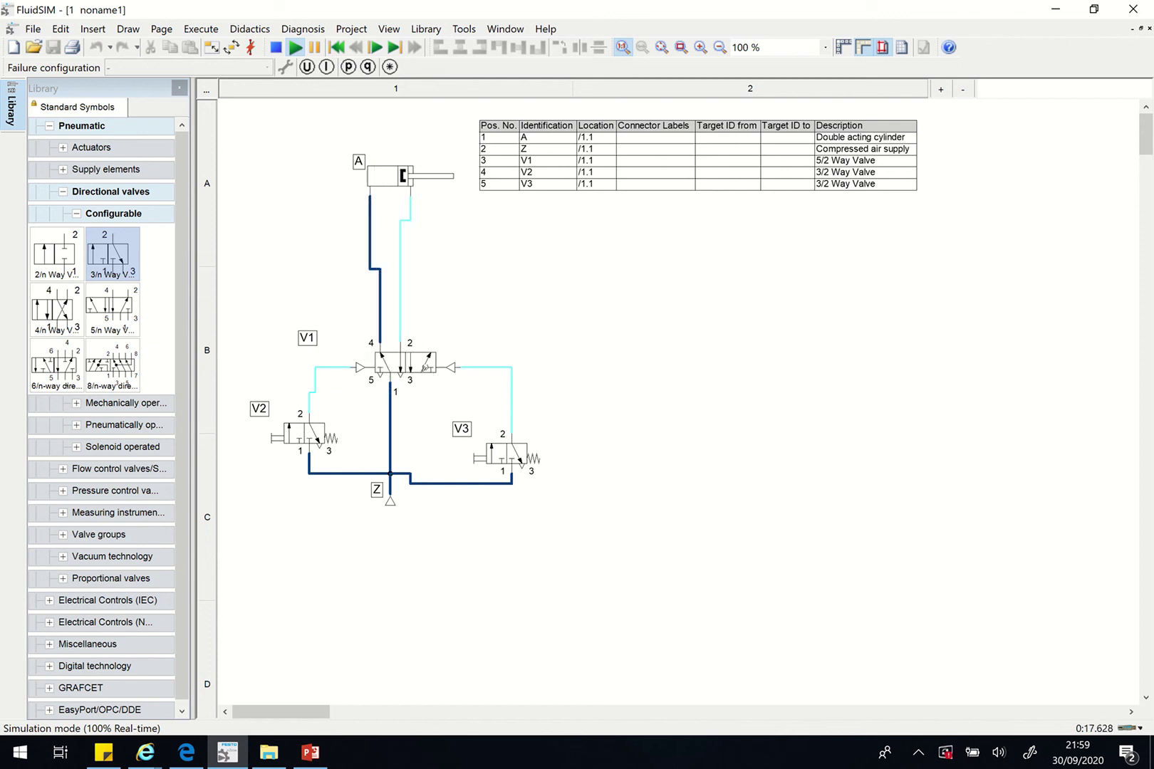
pyautogui.click(490, 456)
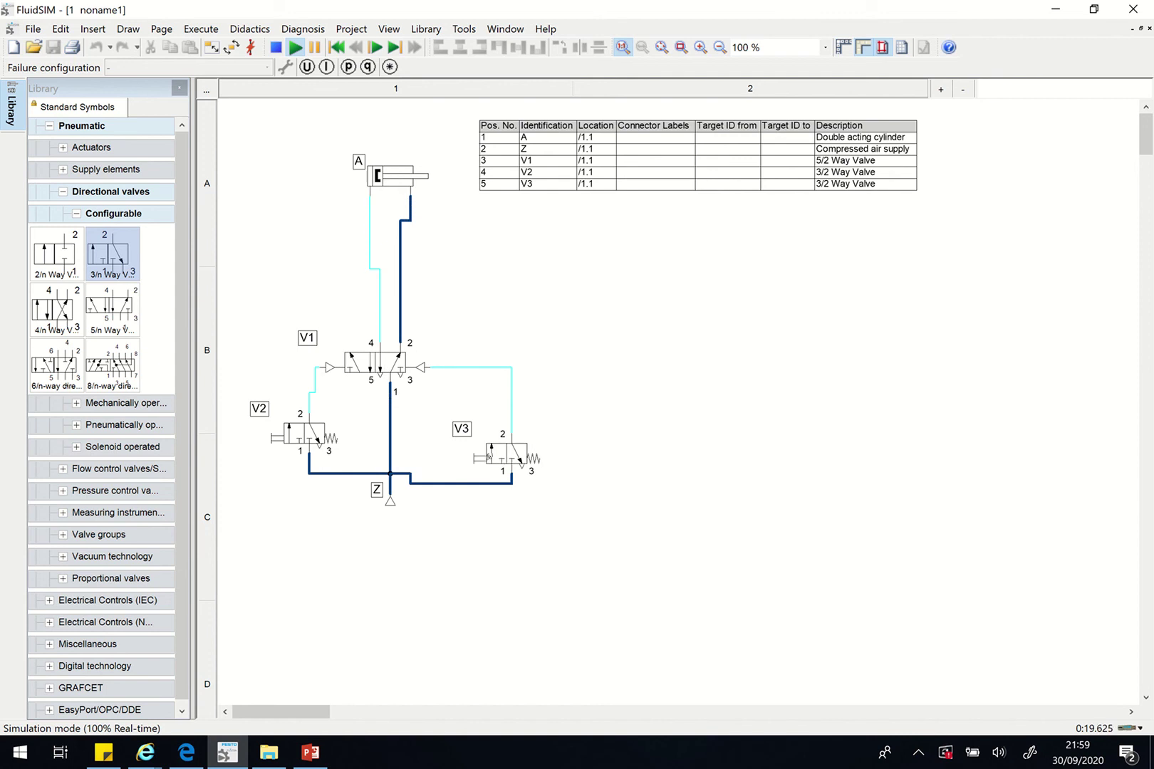